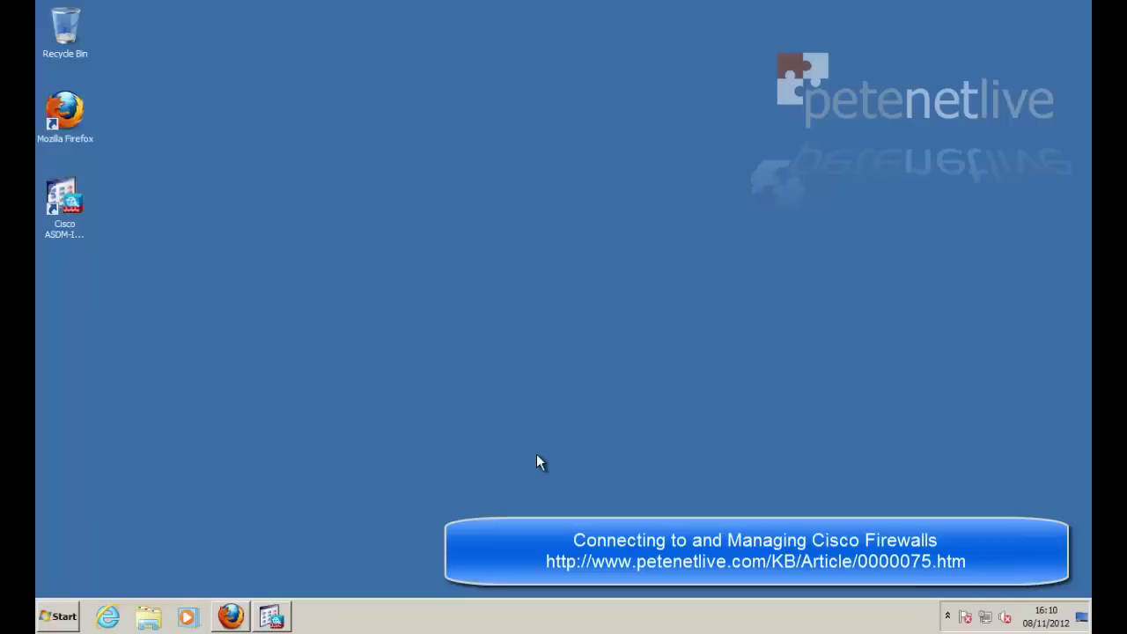
Step: Restore ASDM and launch the Site-to-site VPN Wizard from the Wizards menu
click(271, 621)
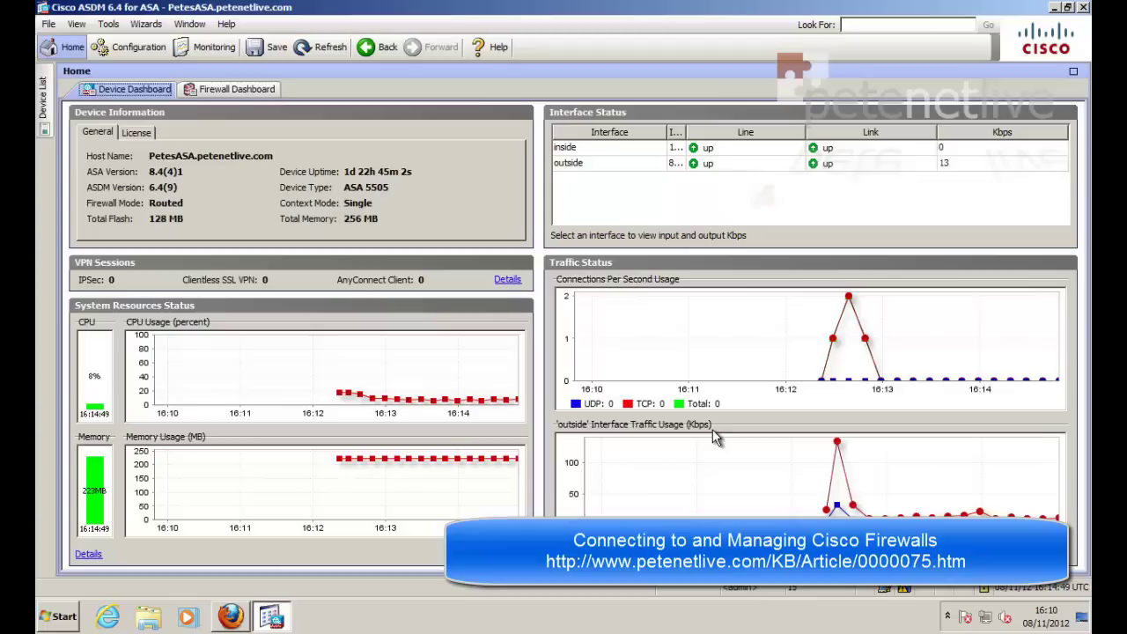
click(144, 26)
mouse_move(158, 61)
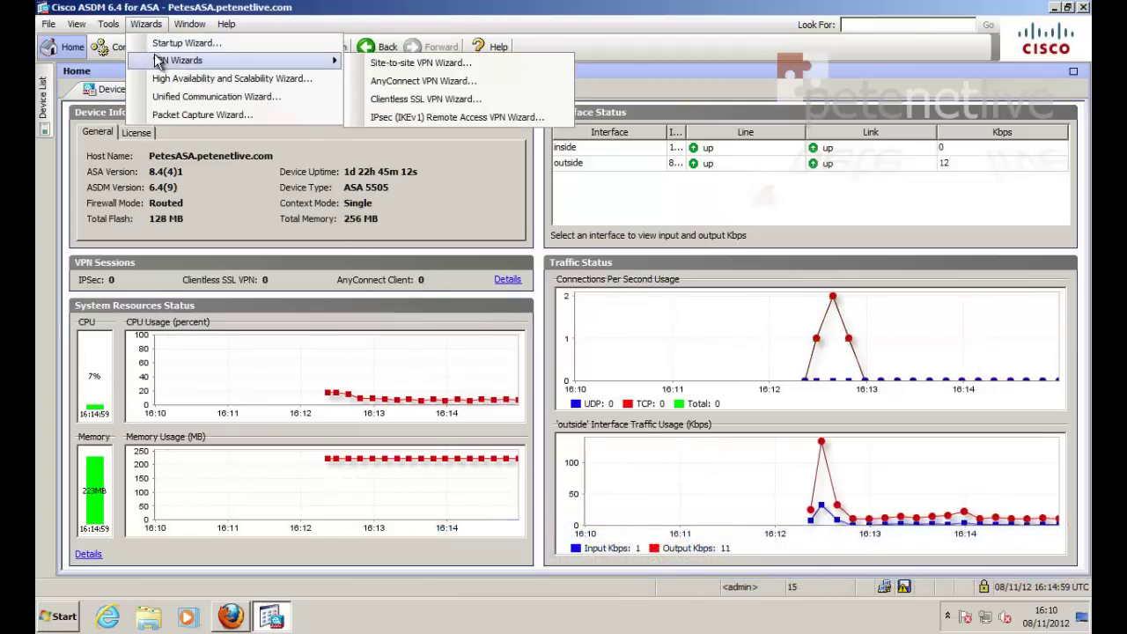
click(398, 64)
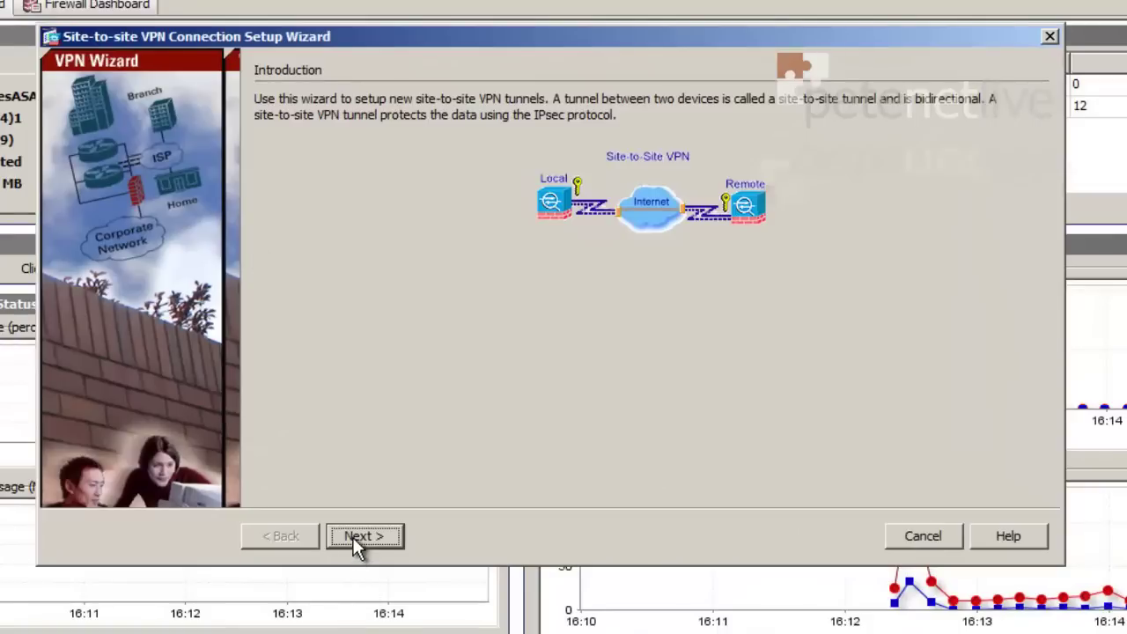
Step: Enter peer IP address 234.234.234.234 for the outside interface
click(356, 537)
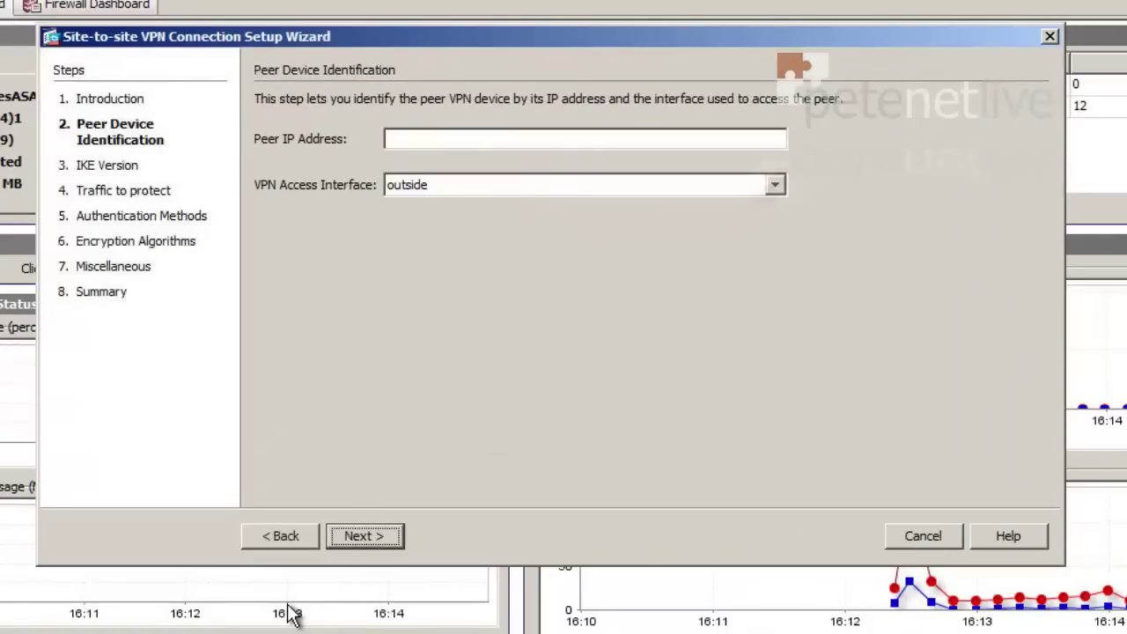
click(454, 137)
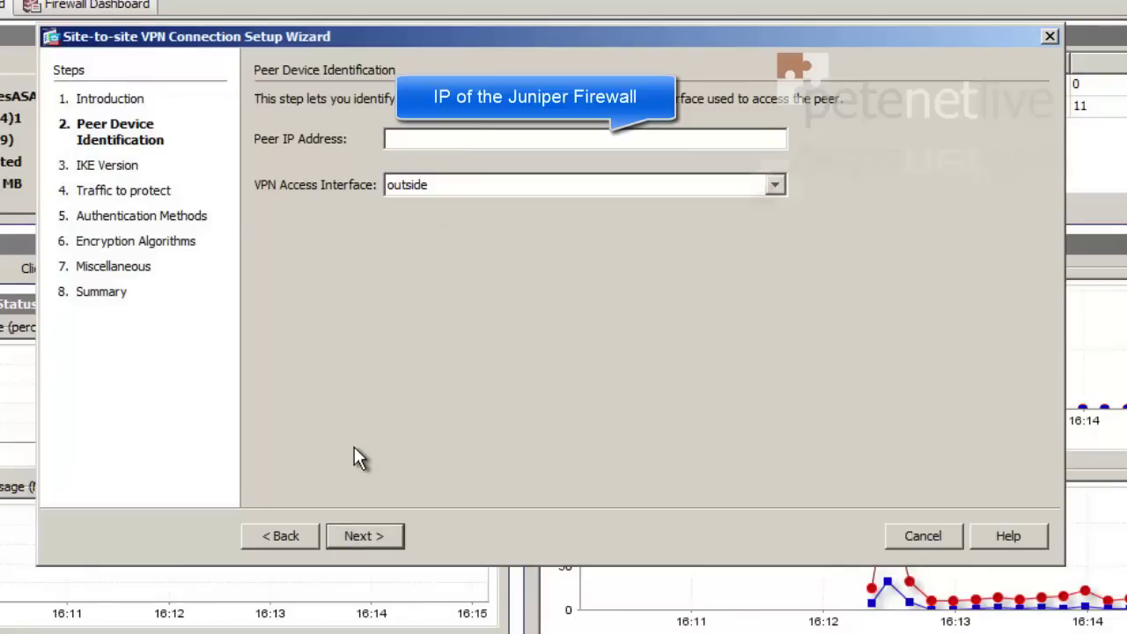
text(234.234.234.234)
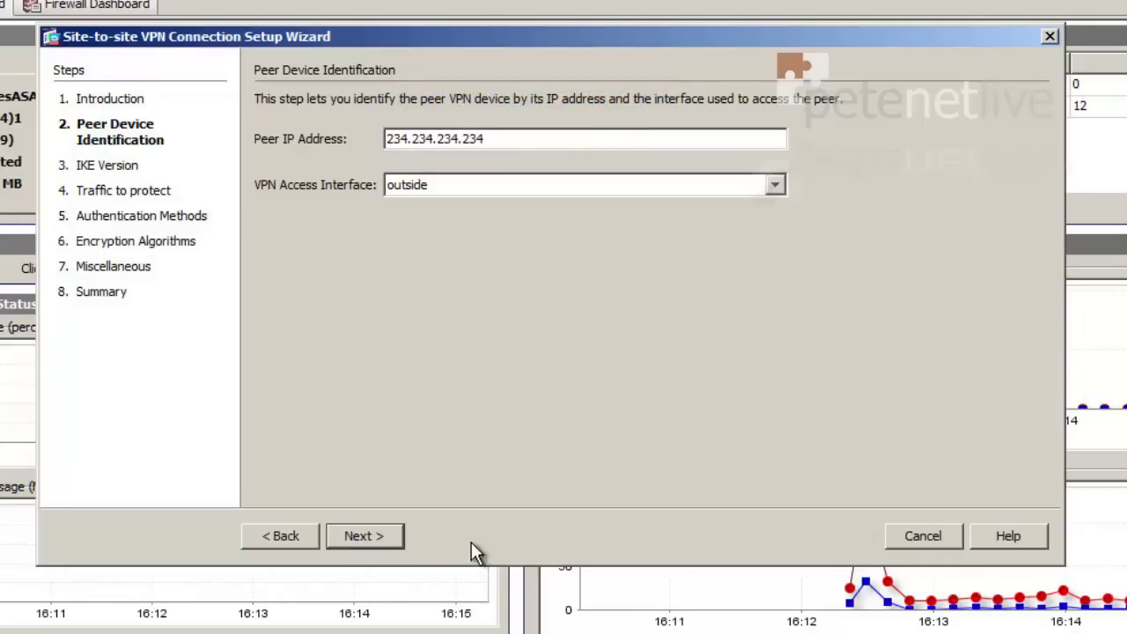
Step: Restrict the tunnel to IKE version 1 by disabling IKE version 2
click(367, 535)
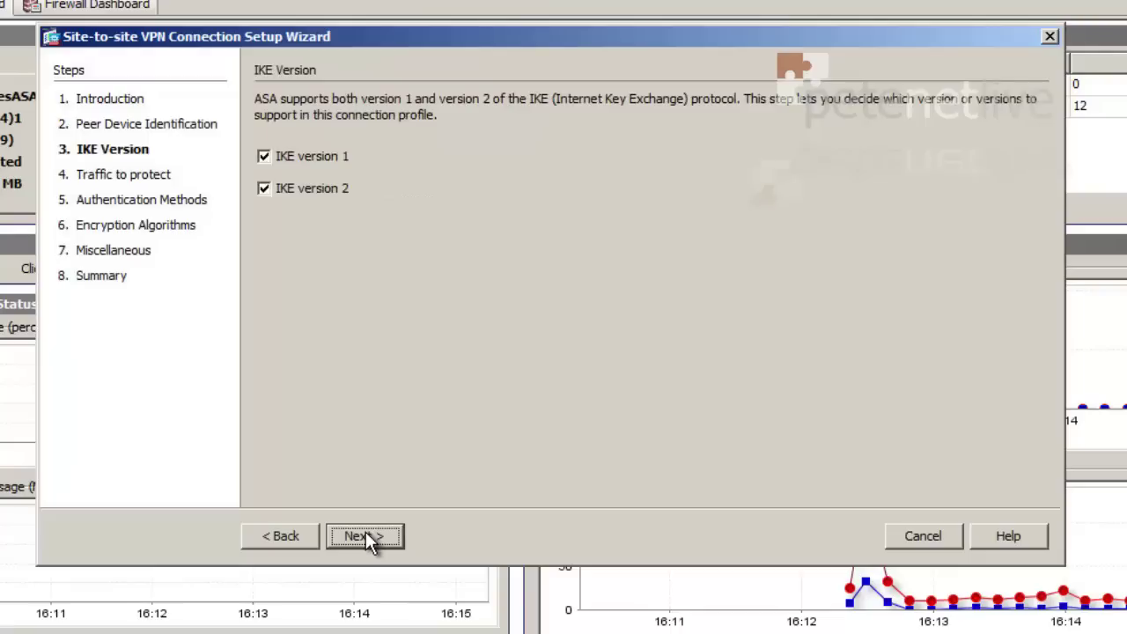
click(263, 188)
click(355, 535)
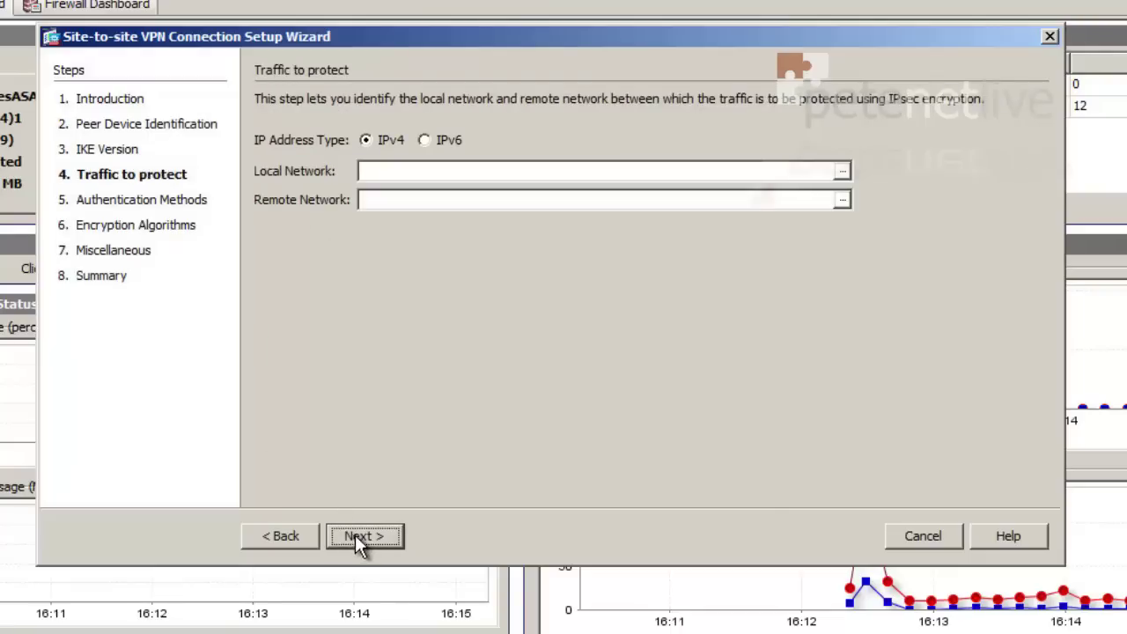
Step: Select inside-network 10.254.254.0/24 as local and 172.16.254.0/24 as remote network
click(842, 172)
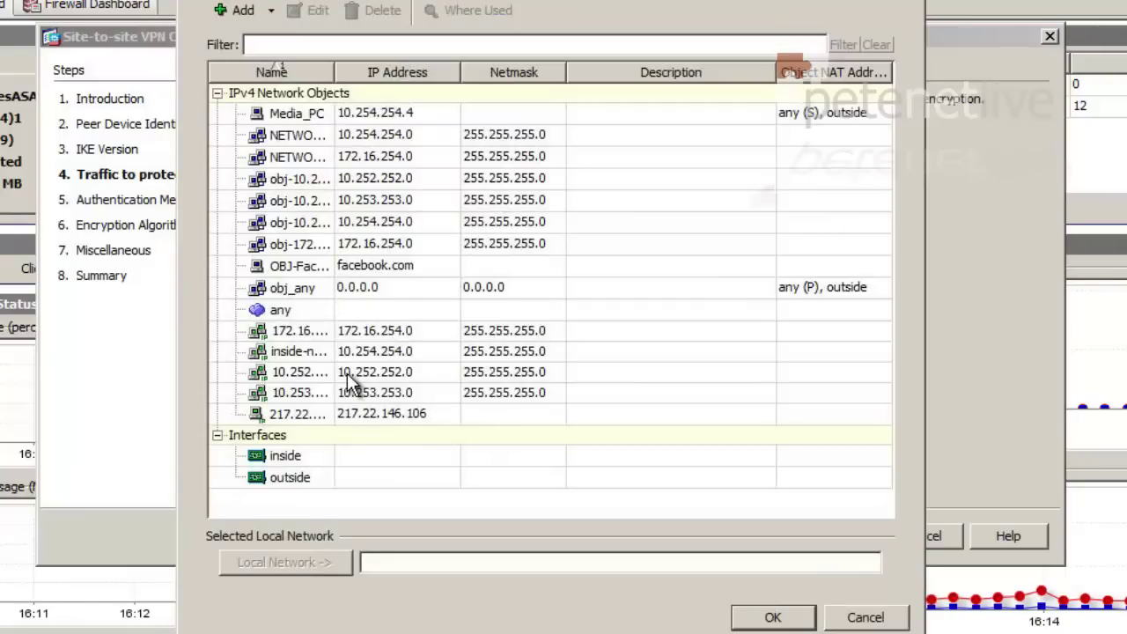
click(294, 352)
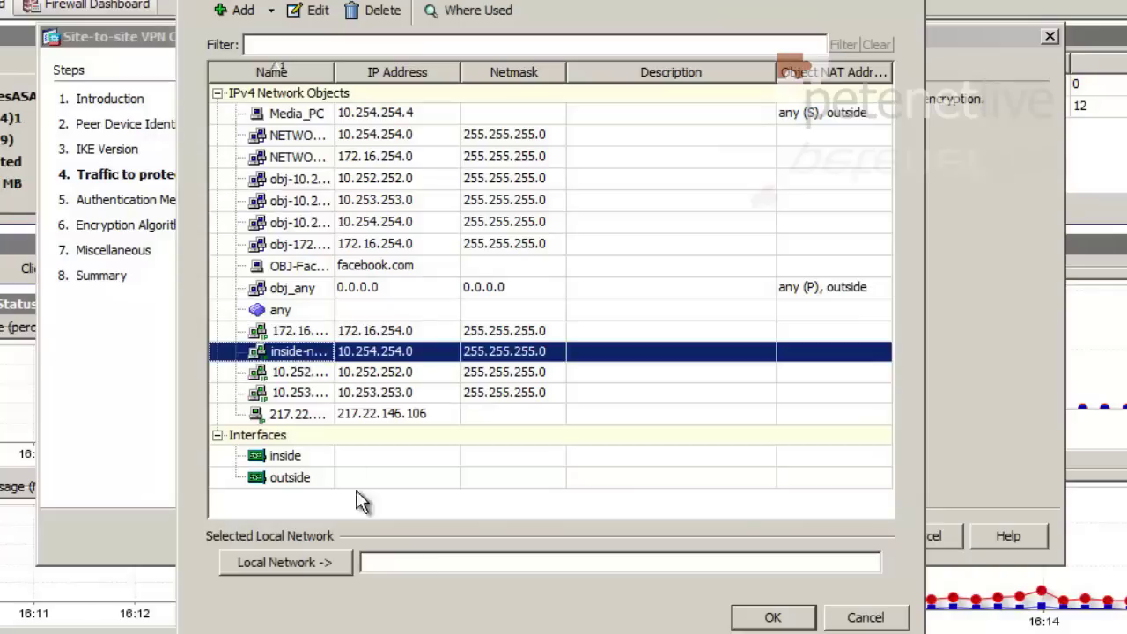
click(757, 618)
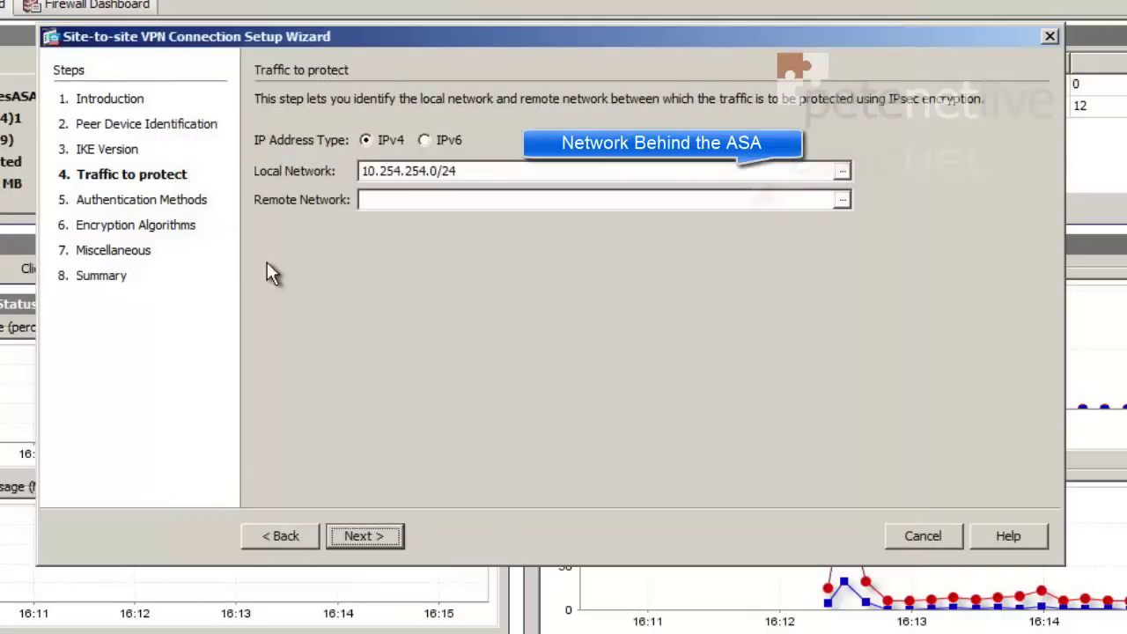
click(843, 201)
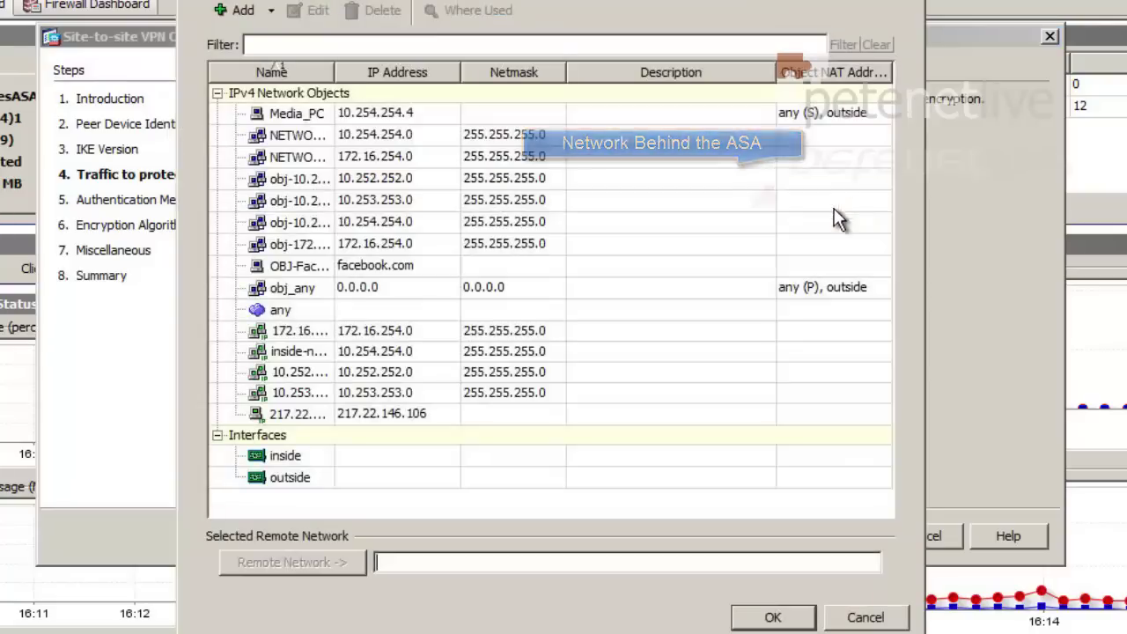
click(301, 338)
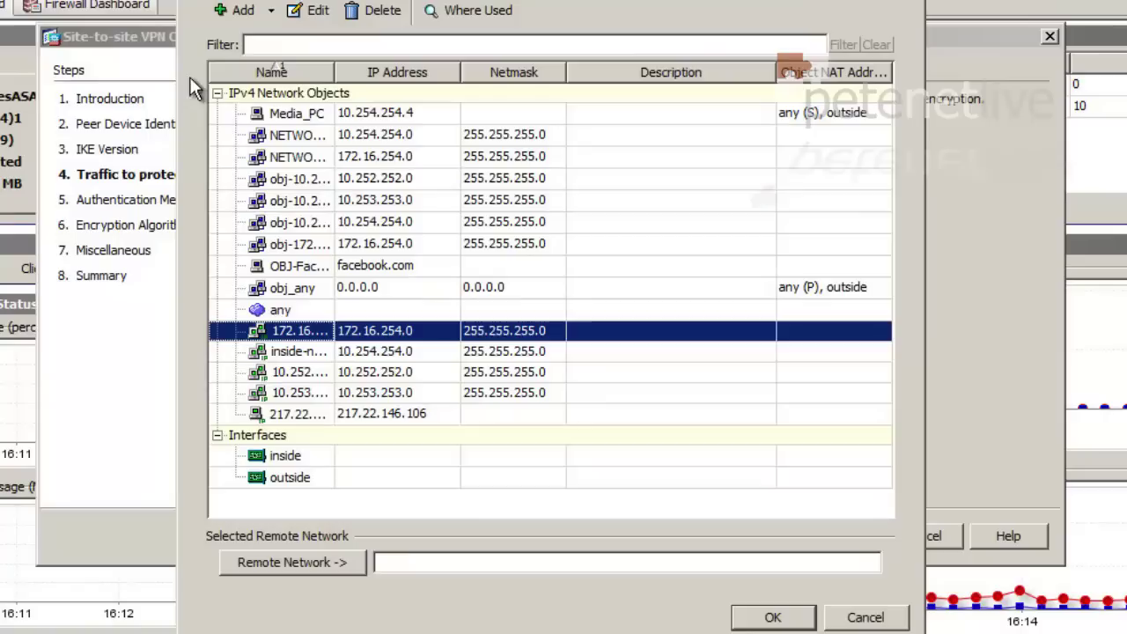
click(272, 11)
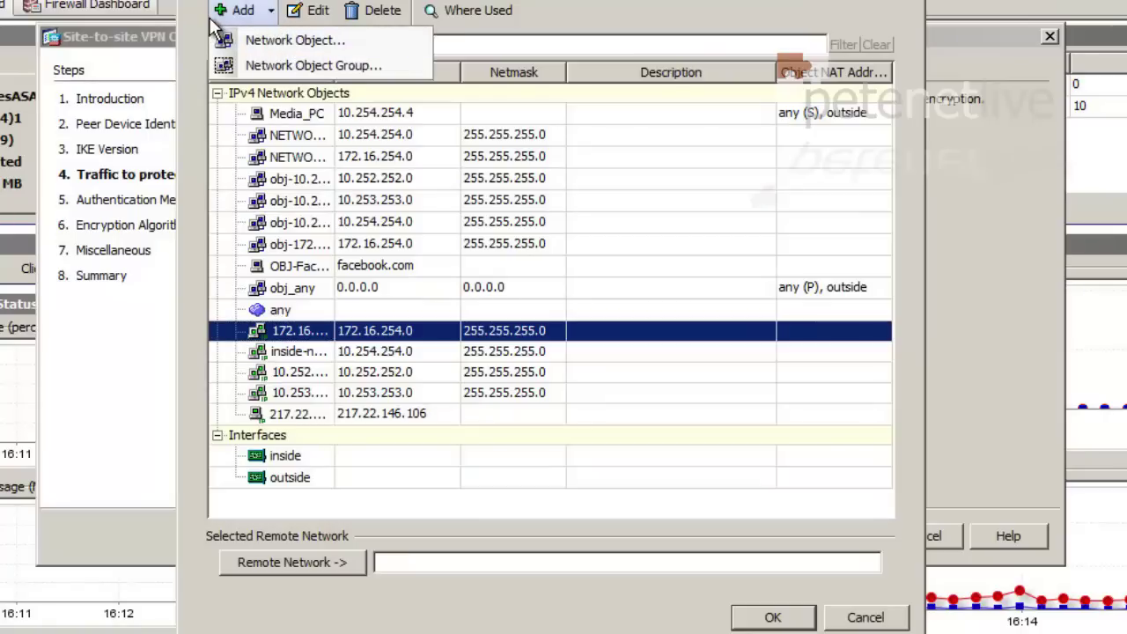
double_click(271, 329)
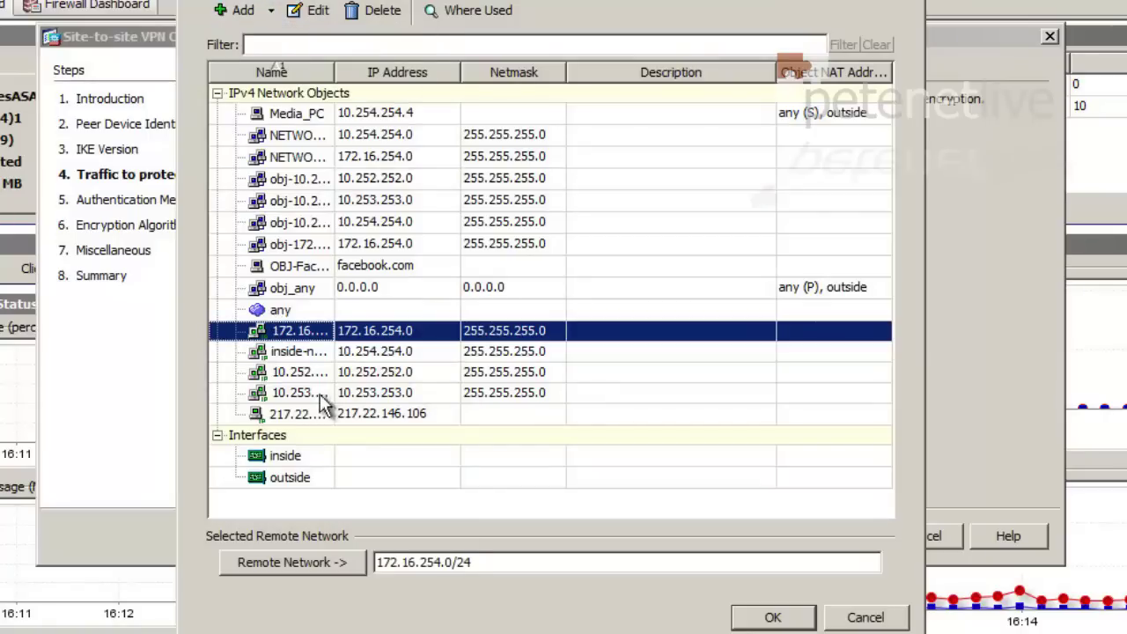
click(772, 616)
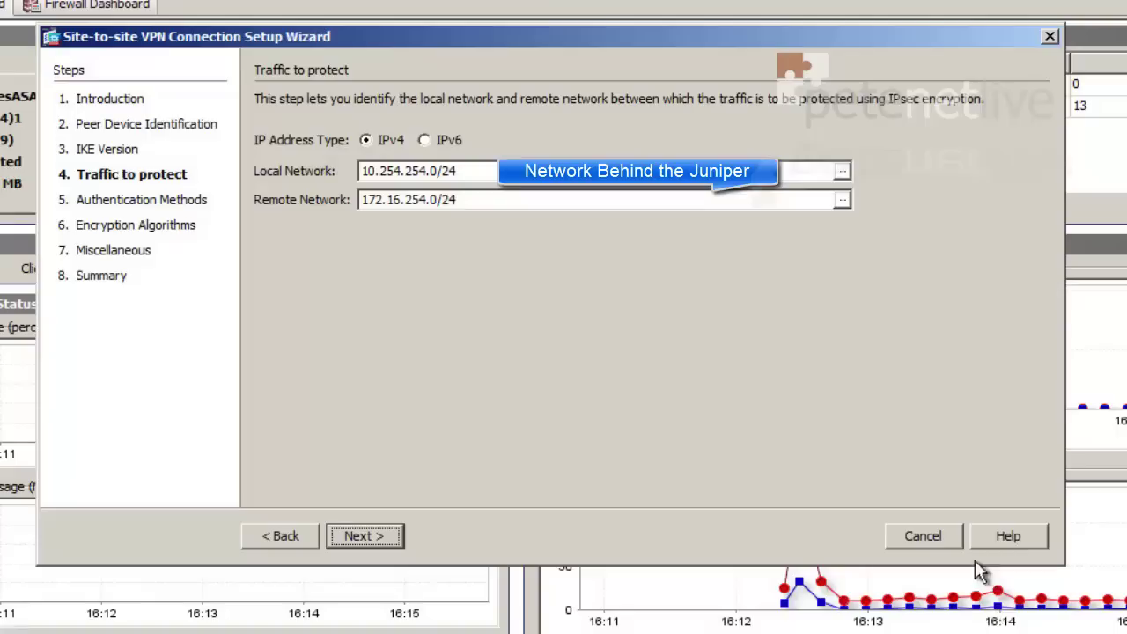
Step: Enter the pre-shared key for authentication
click(364, 533)
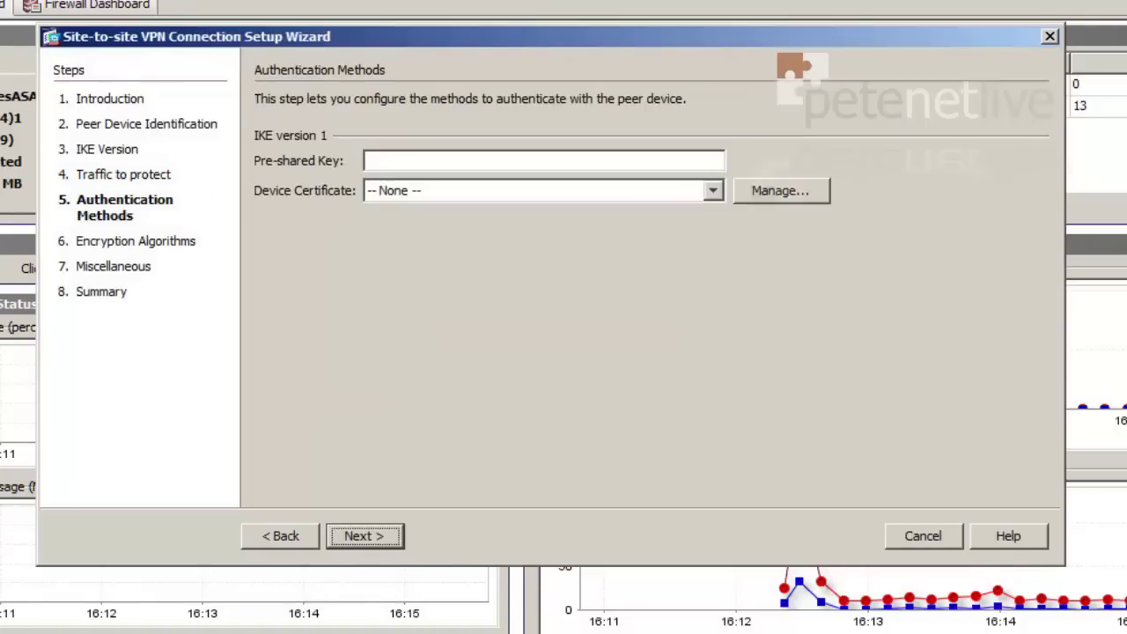
click(378, 161)
text(******)
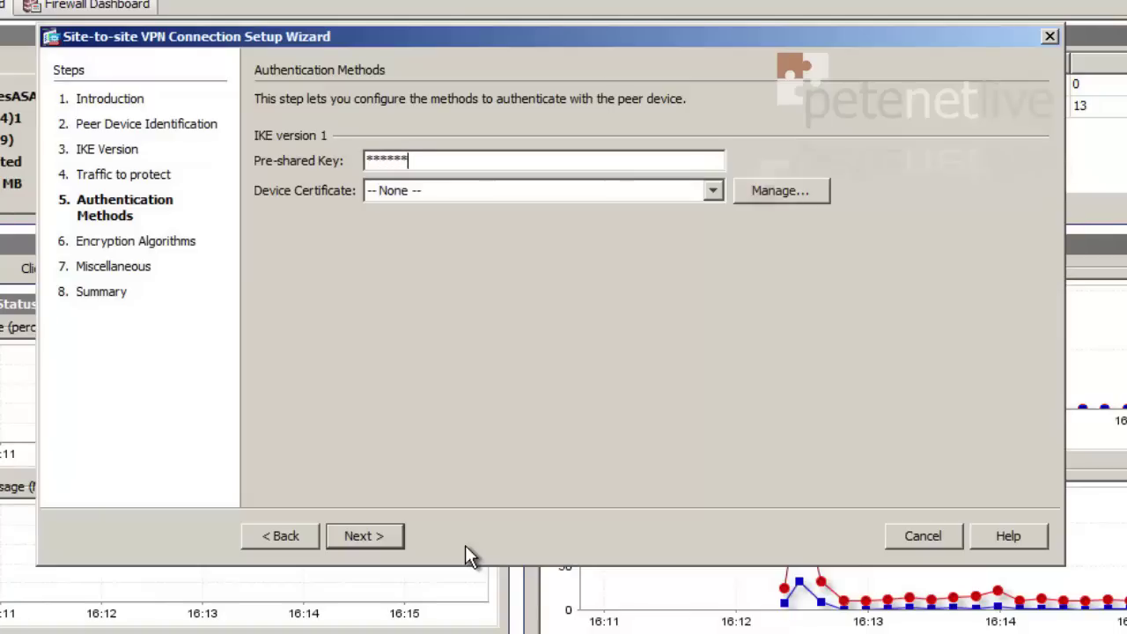
Step: Keep default encryption, enable PFS and NAT exemption for the inside network, then review the summary
click(365, 537)
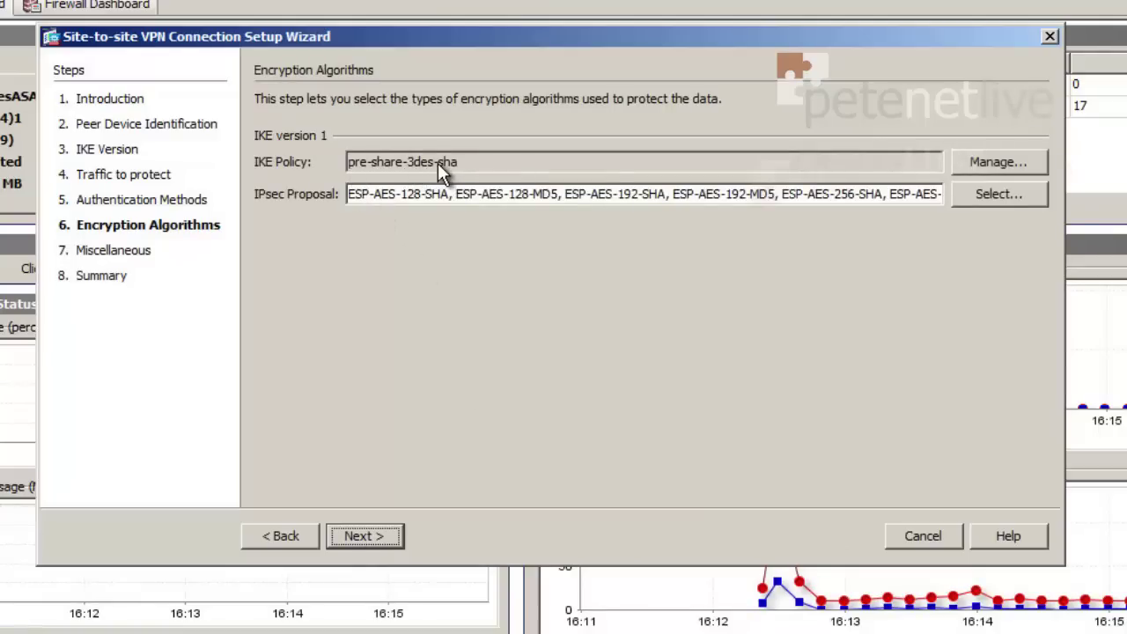
click(379, 537)
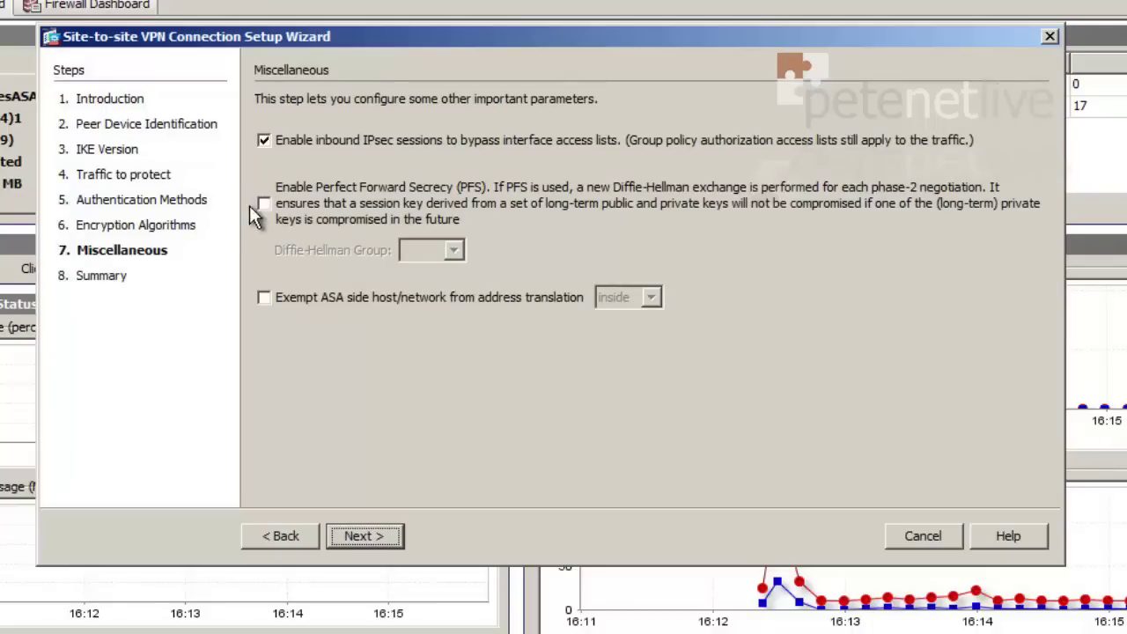
click(272, 208)
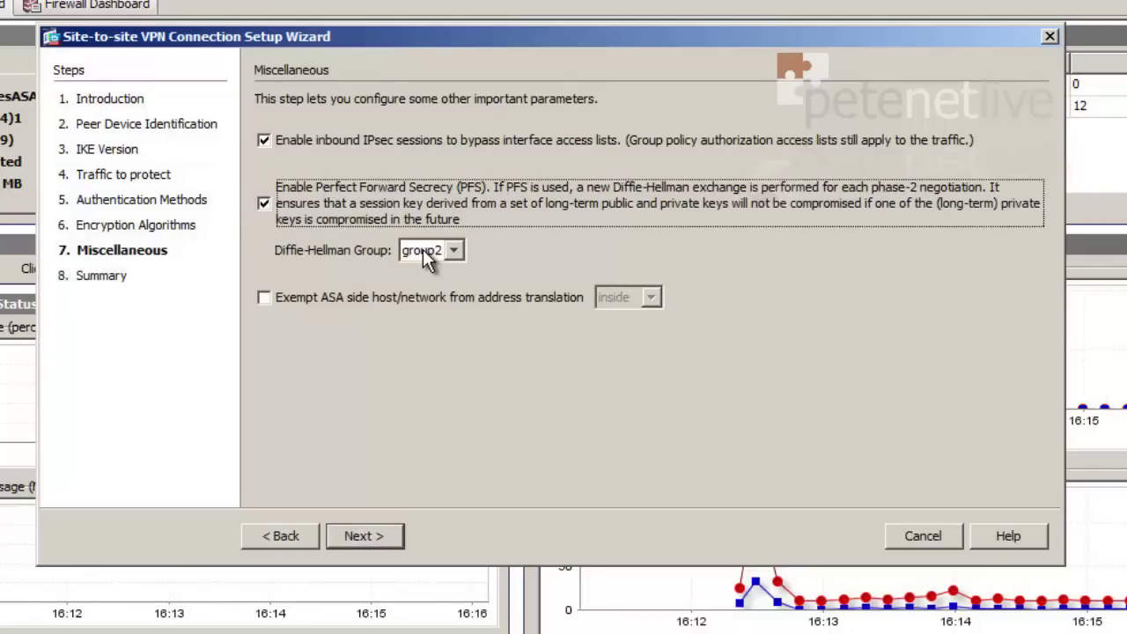
click(266, 297)
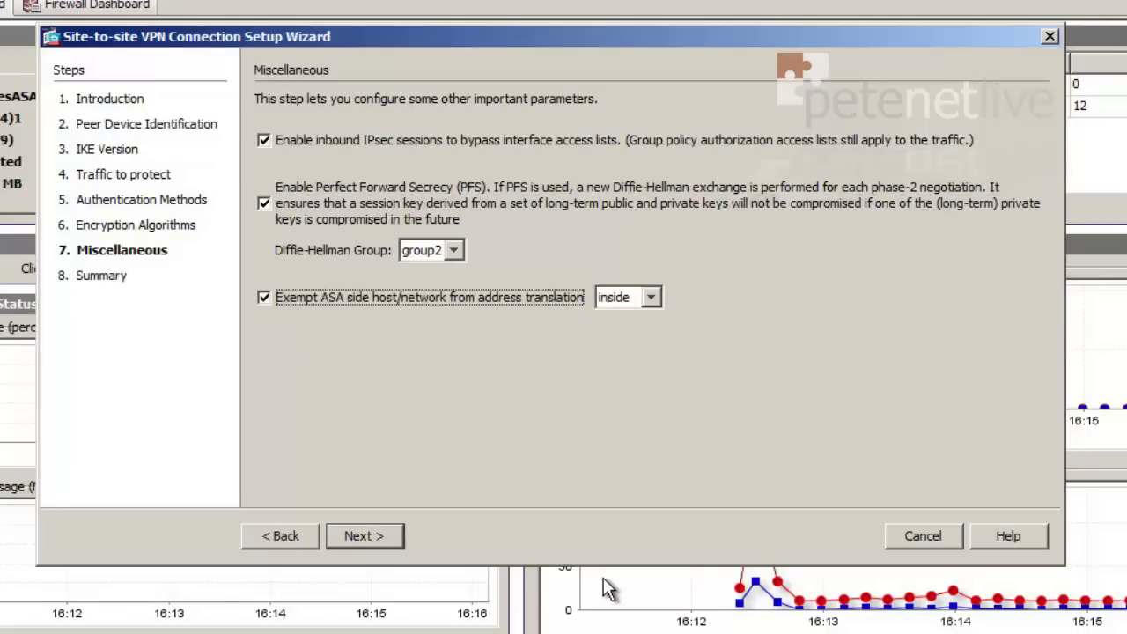
click(361, 536)
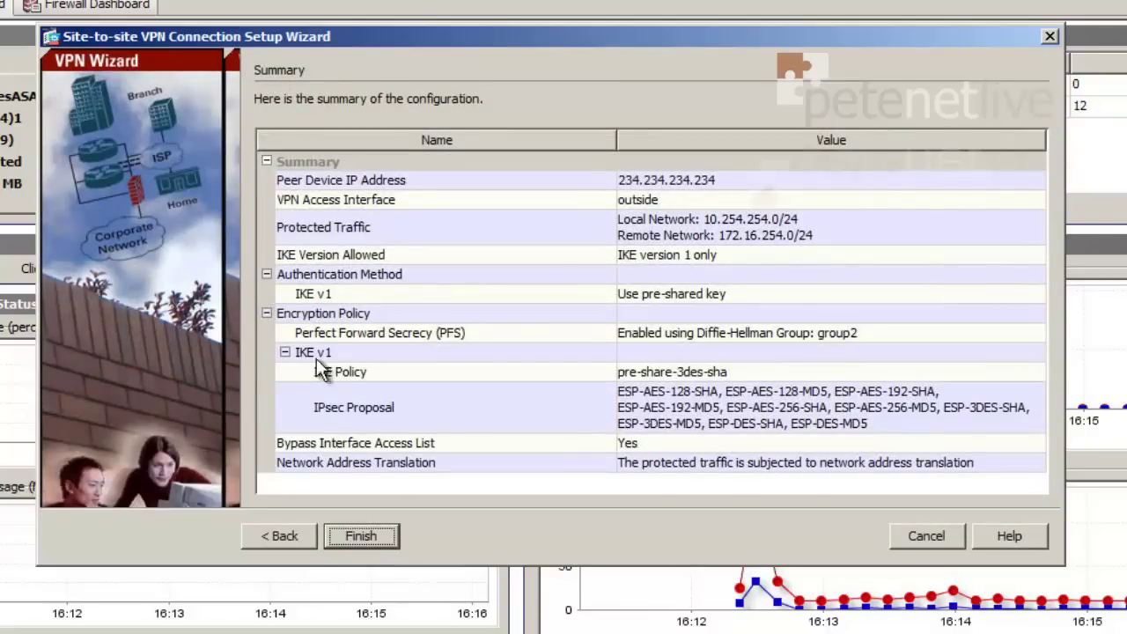
Step: Finish the wizard to push the 234.234.234.234 connection profile to the ASA, then close the File menu
click(359, 533)
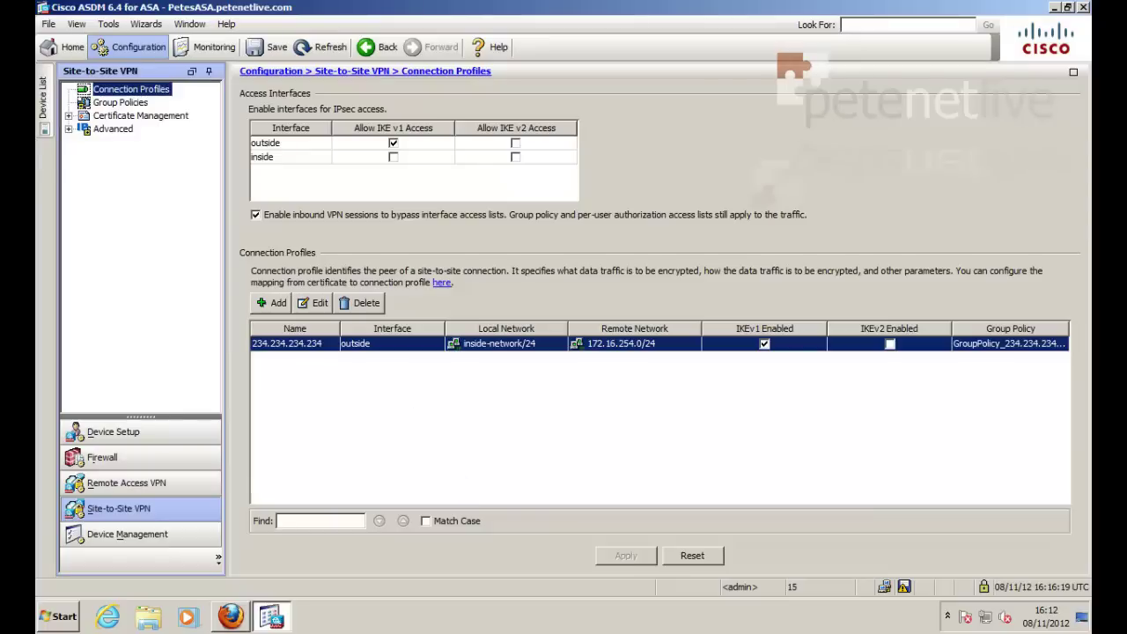
click(50, 26)
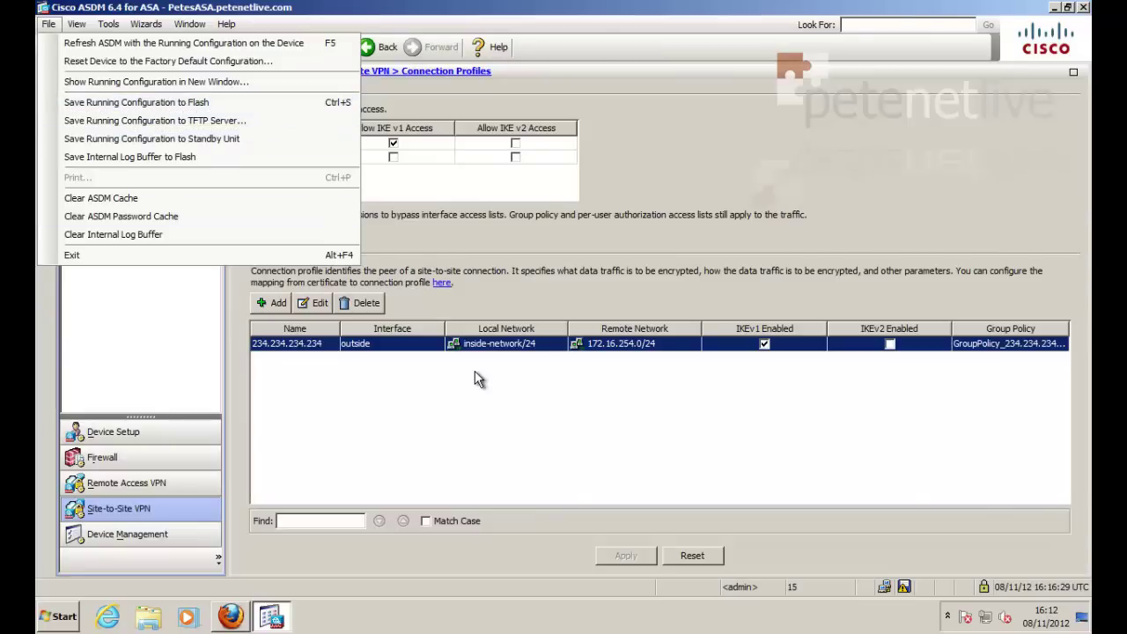
click(540, 419)
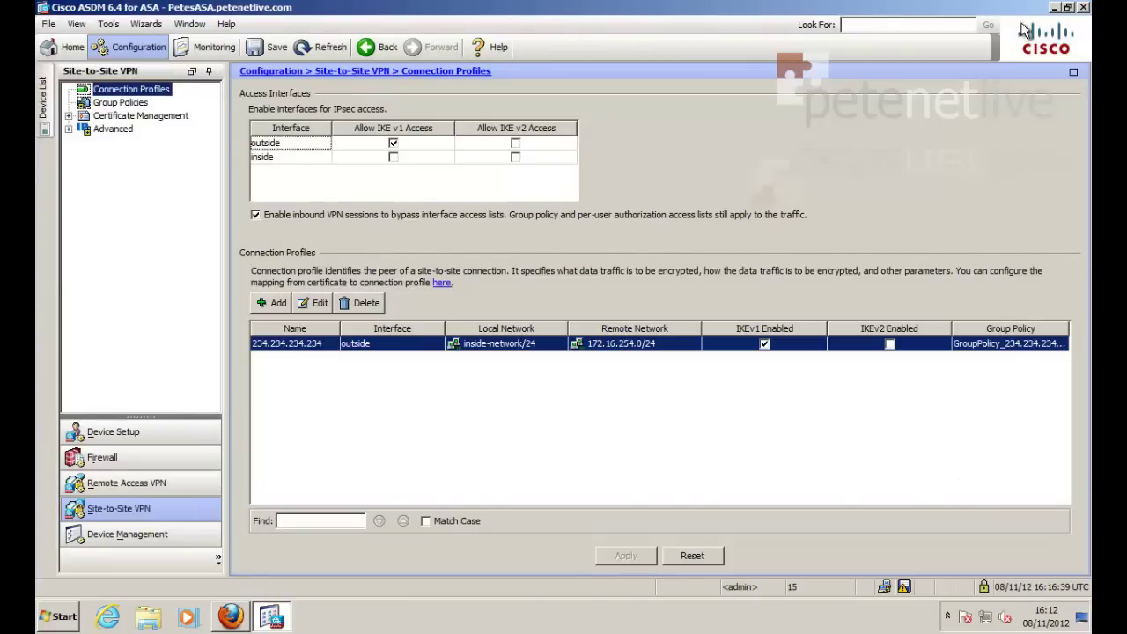
Step: Open Firefox and browse to the SRX at 172.16.254.91
click(1055, 7)
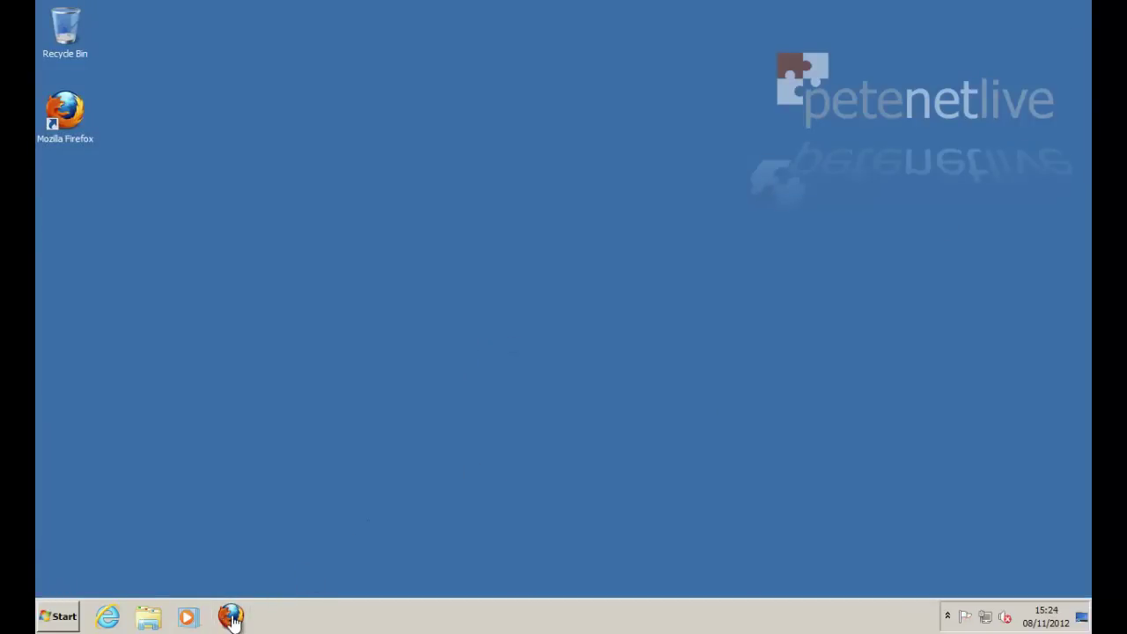
click(232, 616)
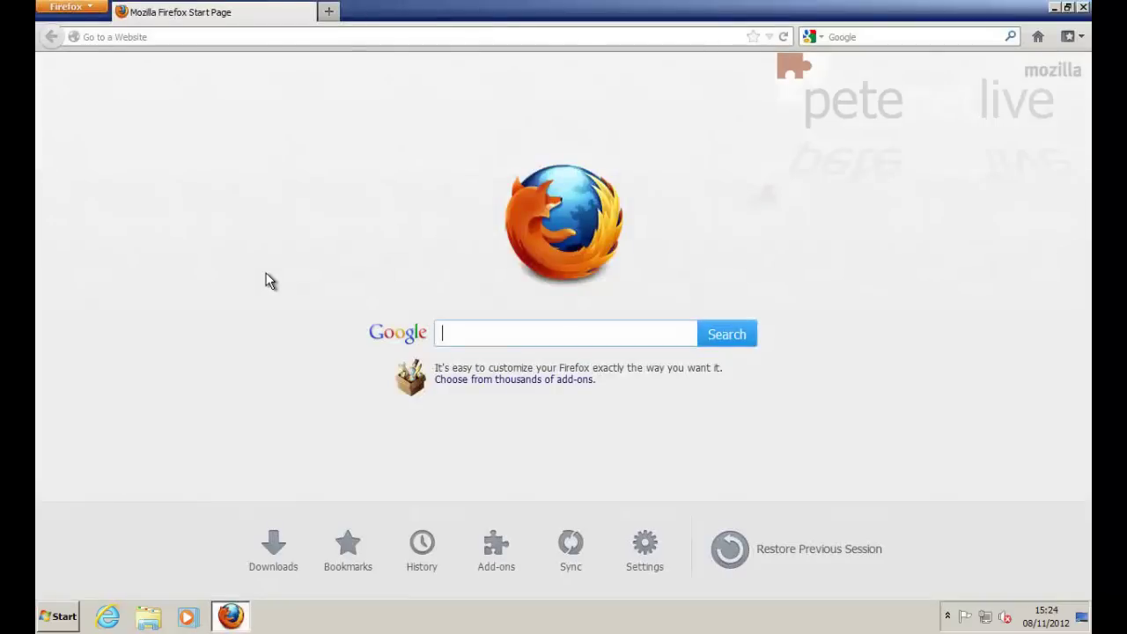
click(132, 35)
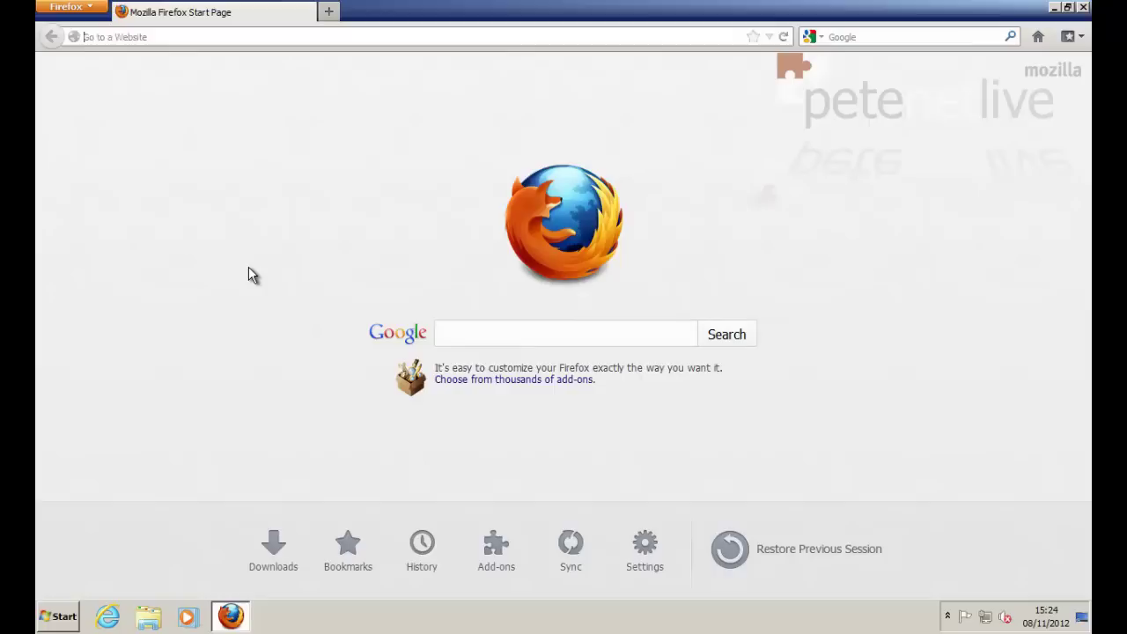
text(172.16.254.91)
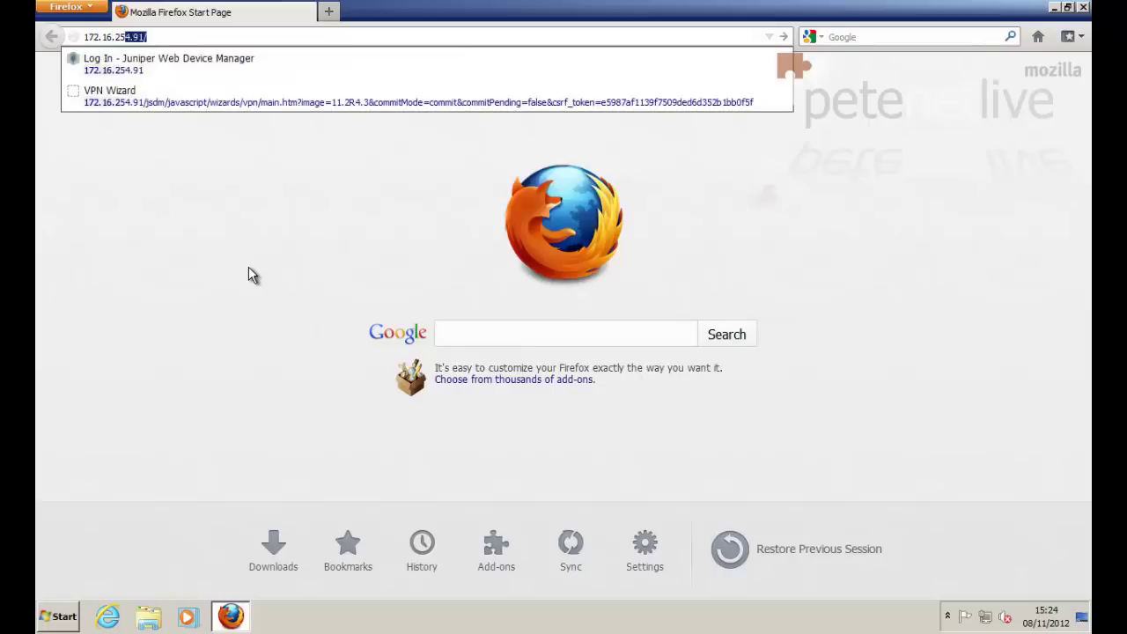
key(Return)
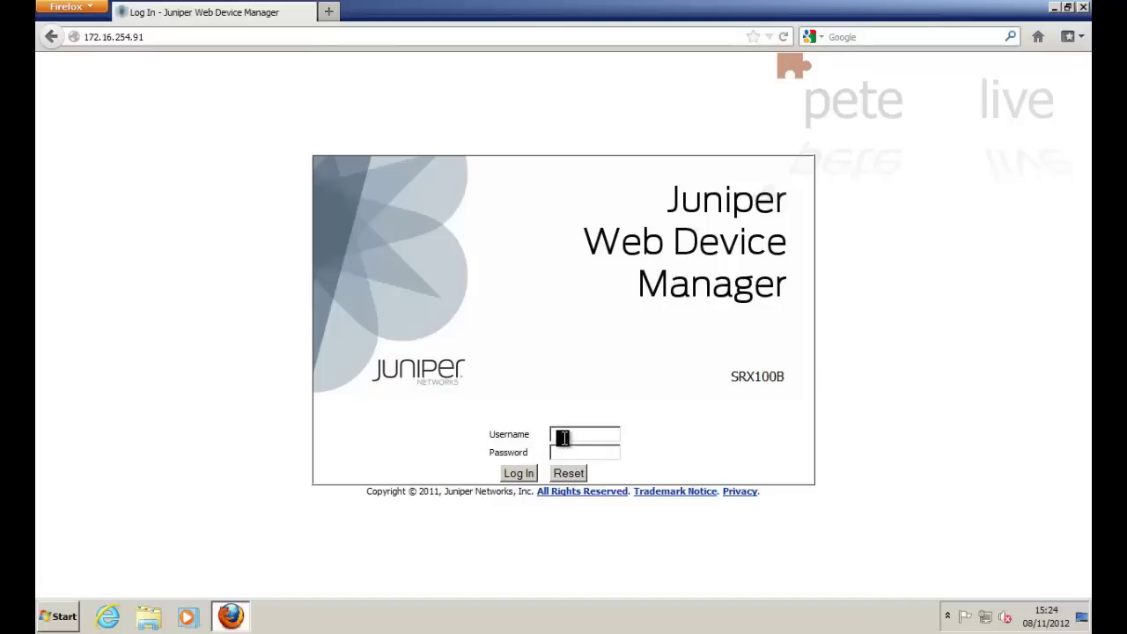
Step: Log in to J-Web as root with the device password
click(562, 437)
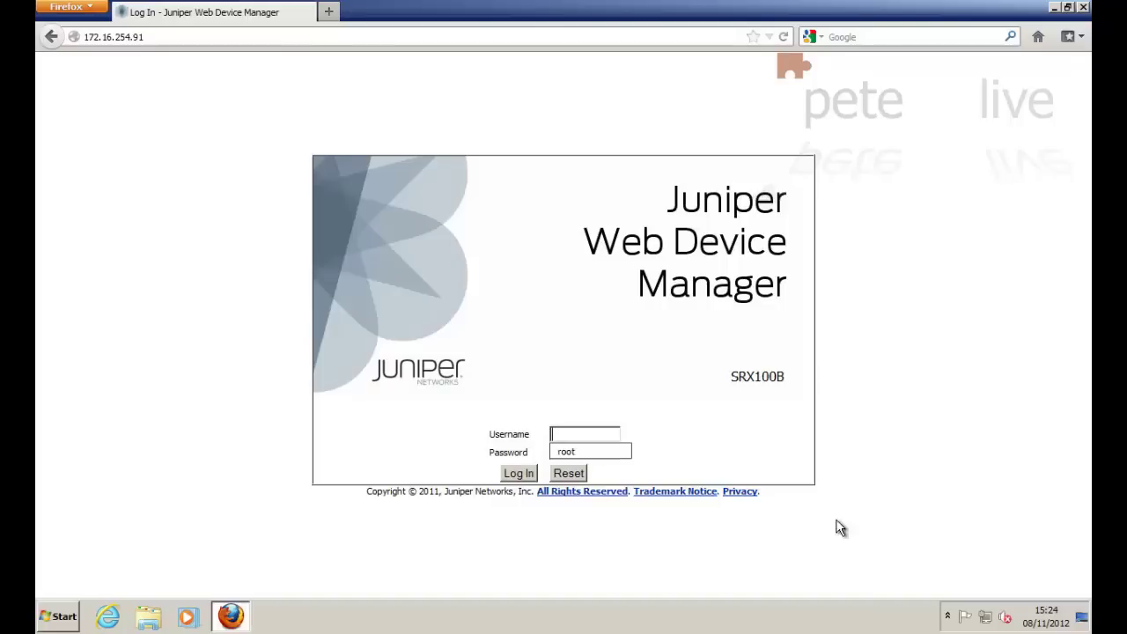
text(root)
key(Tab)
text(•••)
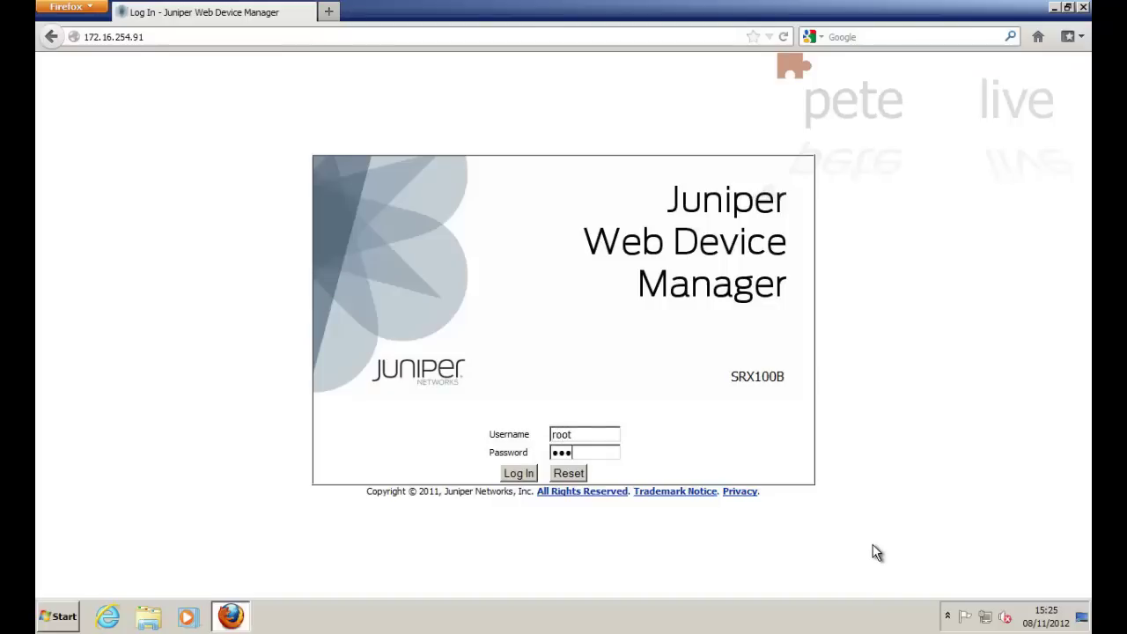
text(•••••)
key(Return)
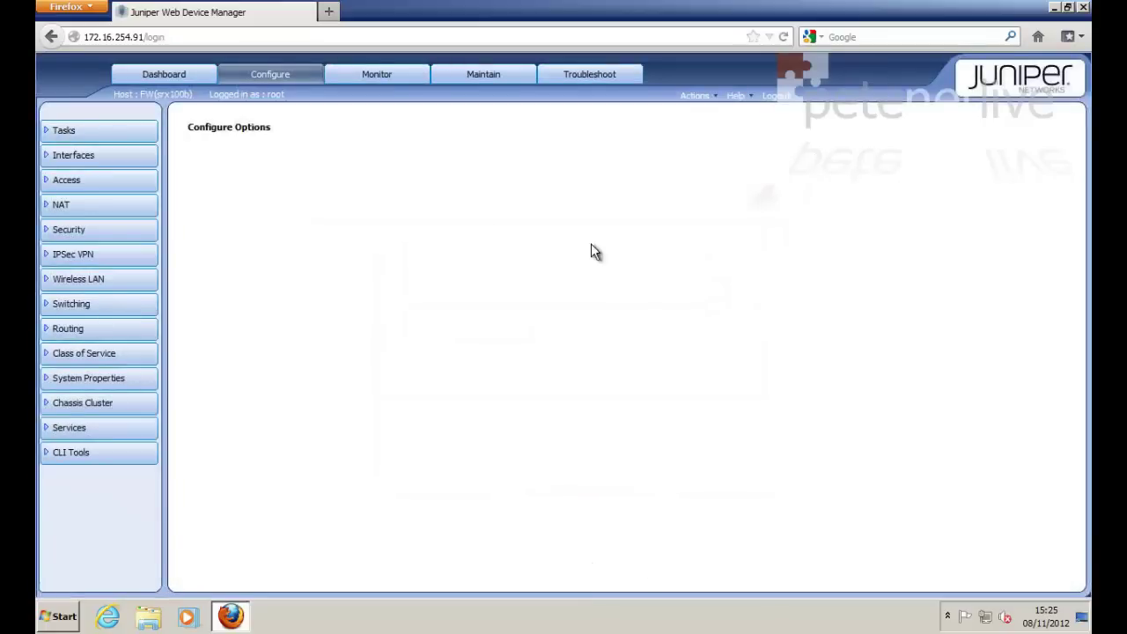
Step: Launch the J-Web VPN Wizard for a route-based site-to-site VPN
click(70, 131)
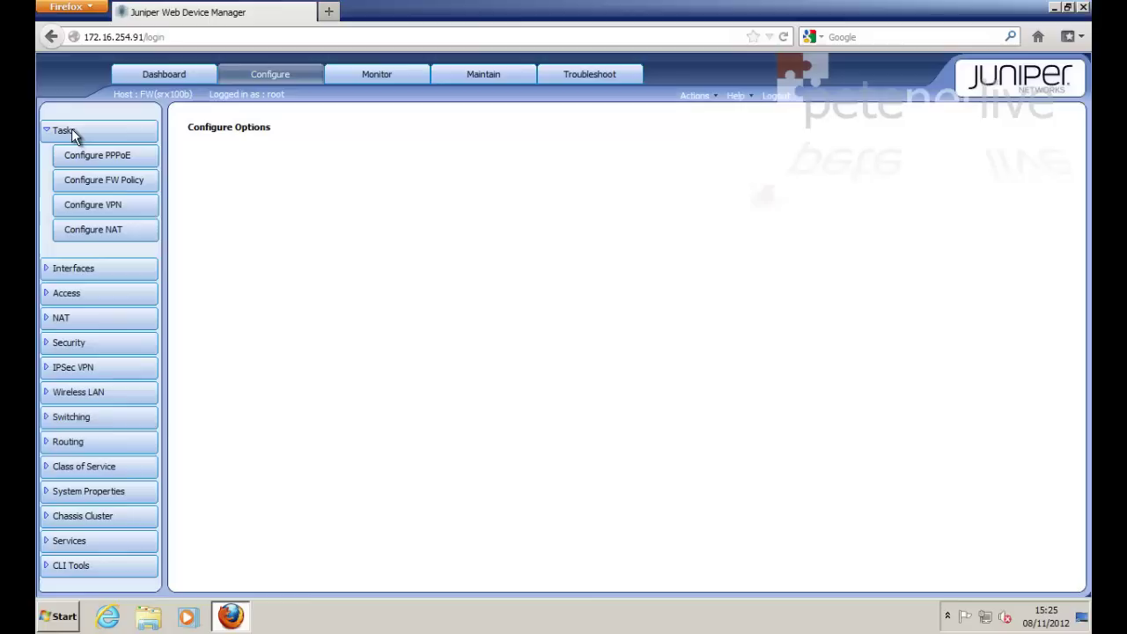
click(82, 205)
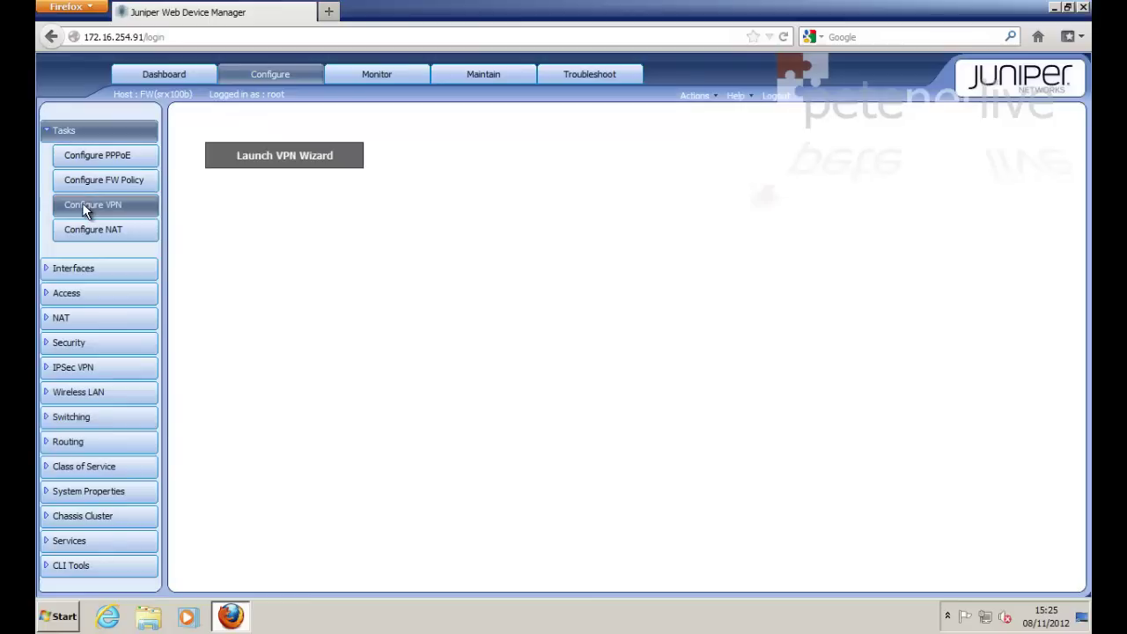
click(300, 157)
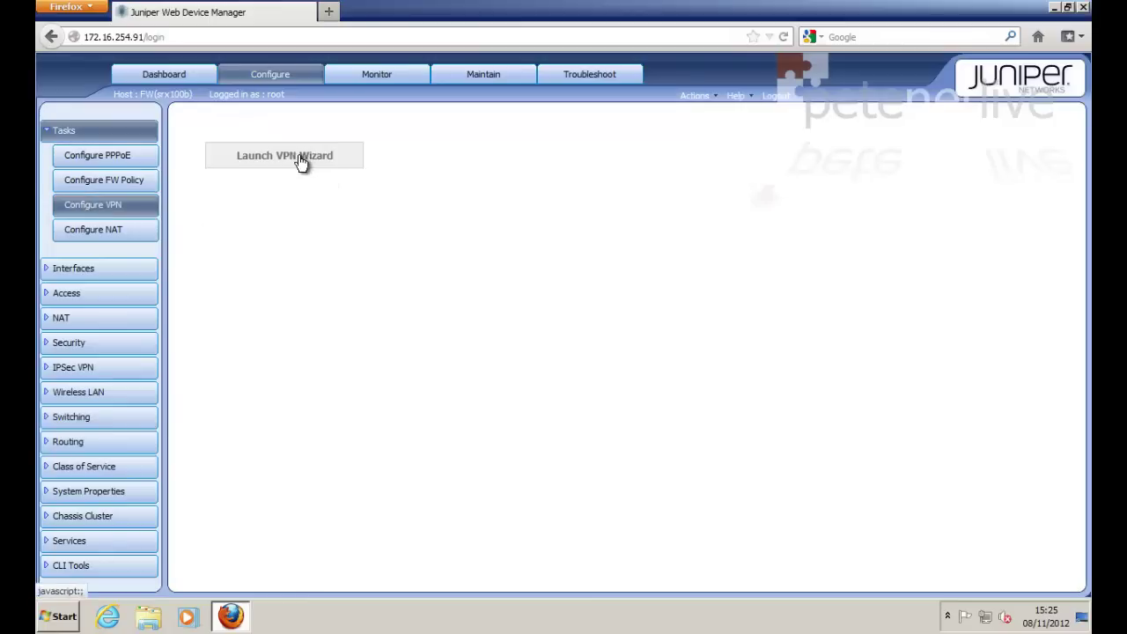
drag(278, 15, 442, 55)
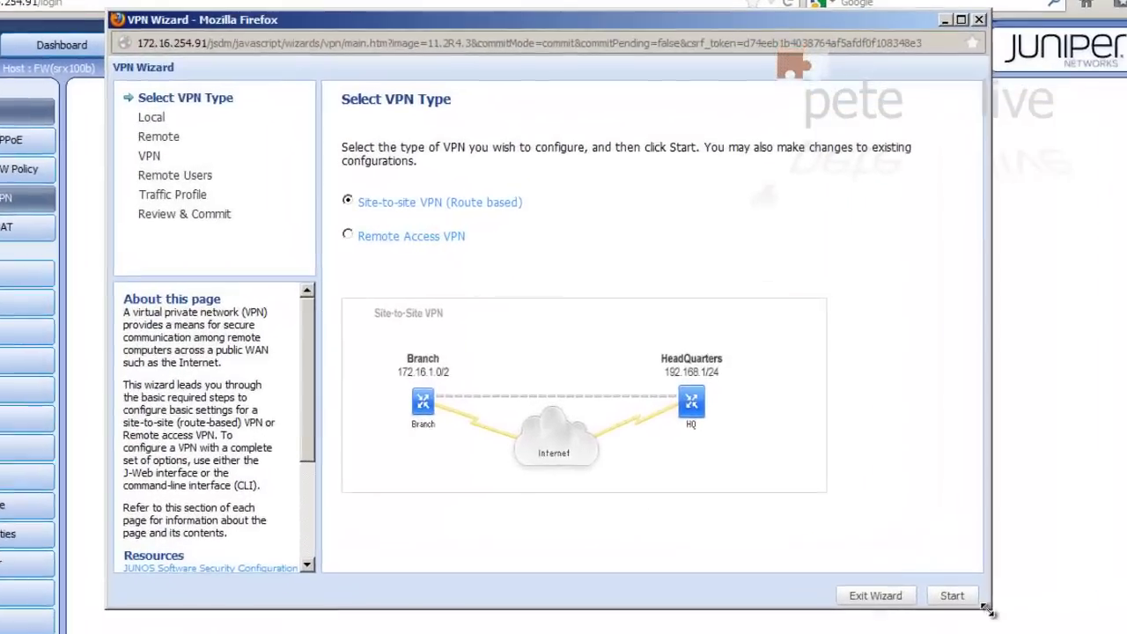
click(954, 598)
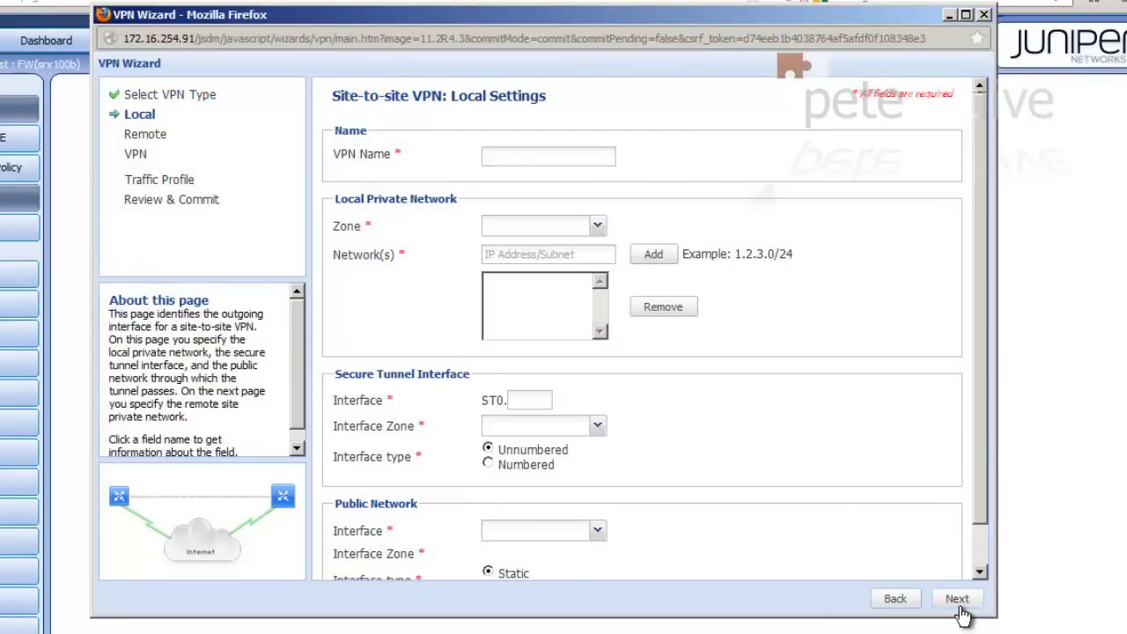
Step: Name the VPN PNL-L2L in zone trust and add local network 172.16.254.0/24
click(516, 150)
text(PNL-L)
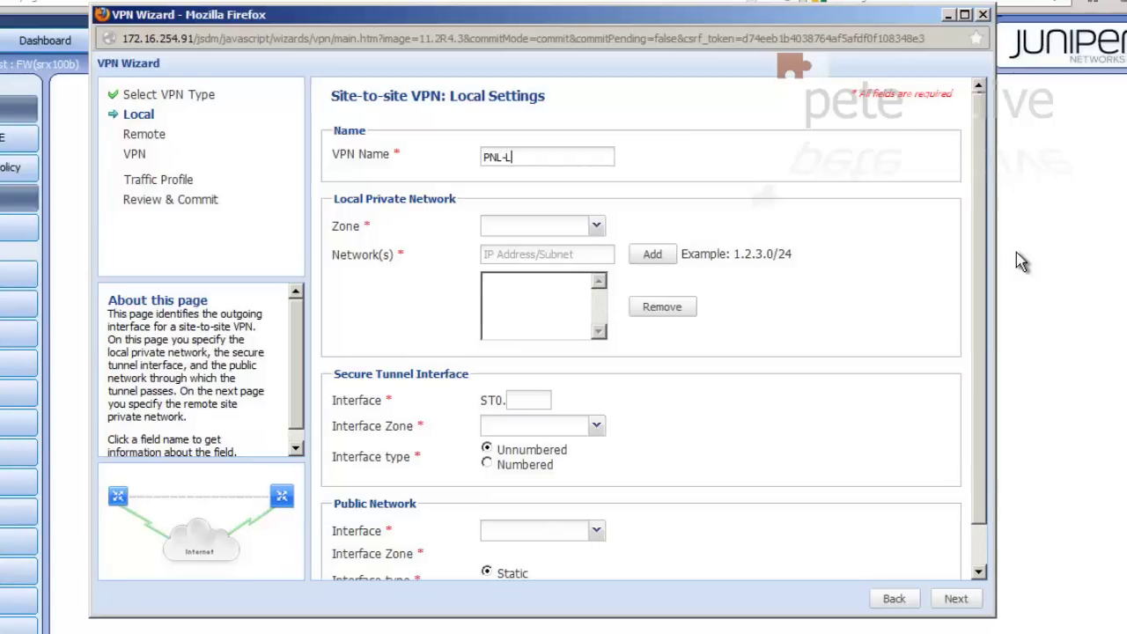
text(2L)
click(597, 228)
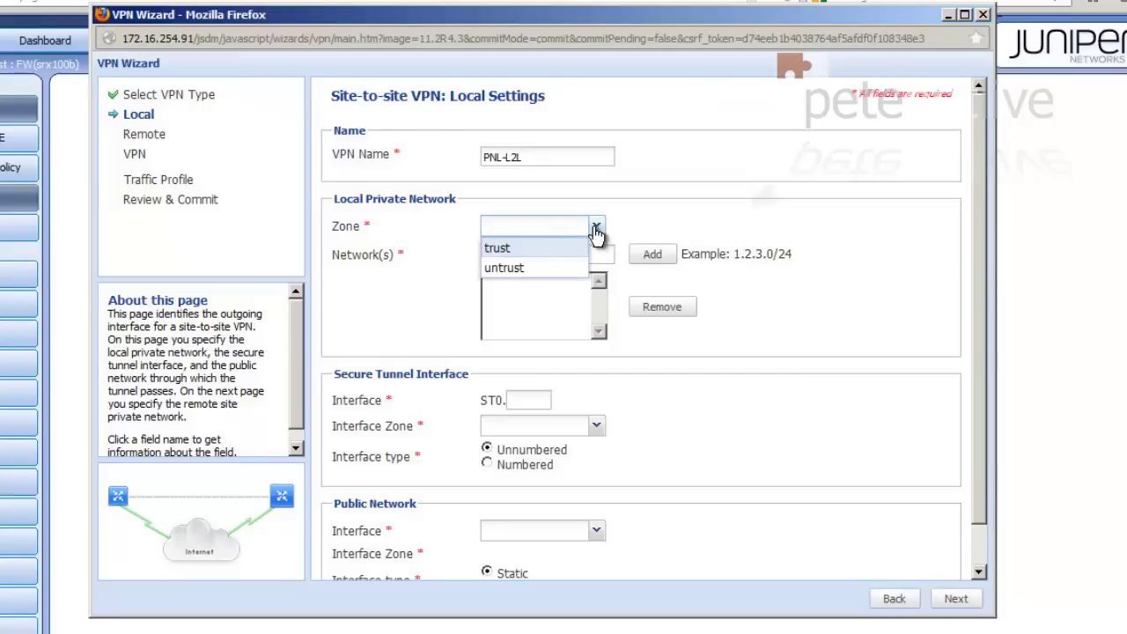
click(535, 249)
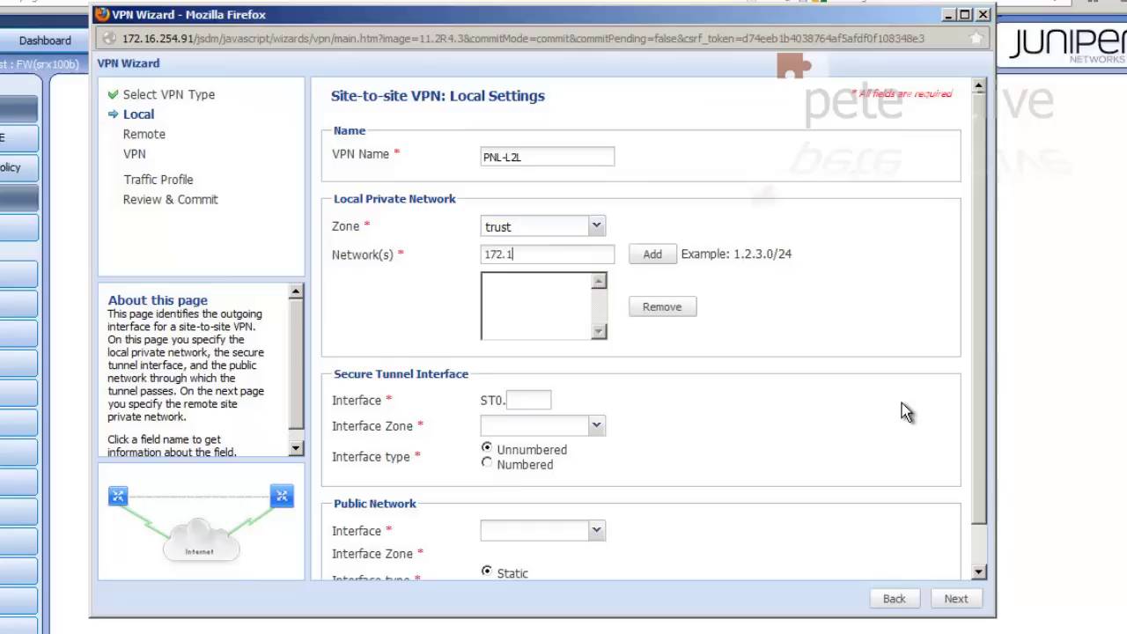
text(172.16.254.0/24)
click(653, 256)
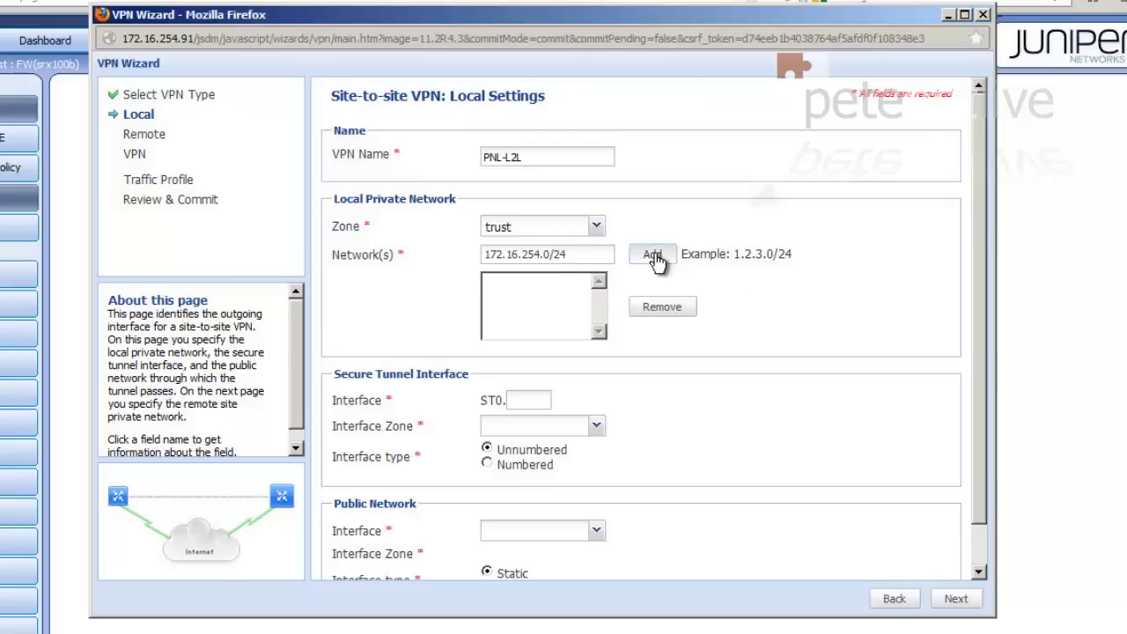
Step: Use tunnel interface st0.0 in zone untrust with public interface fe-0/0/0.0
click(522, 401)
text(0)
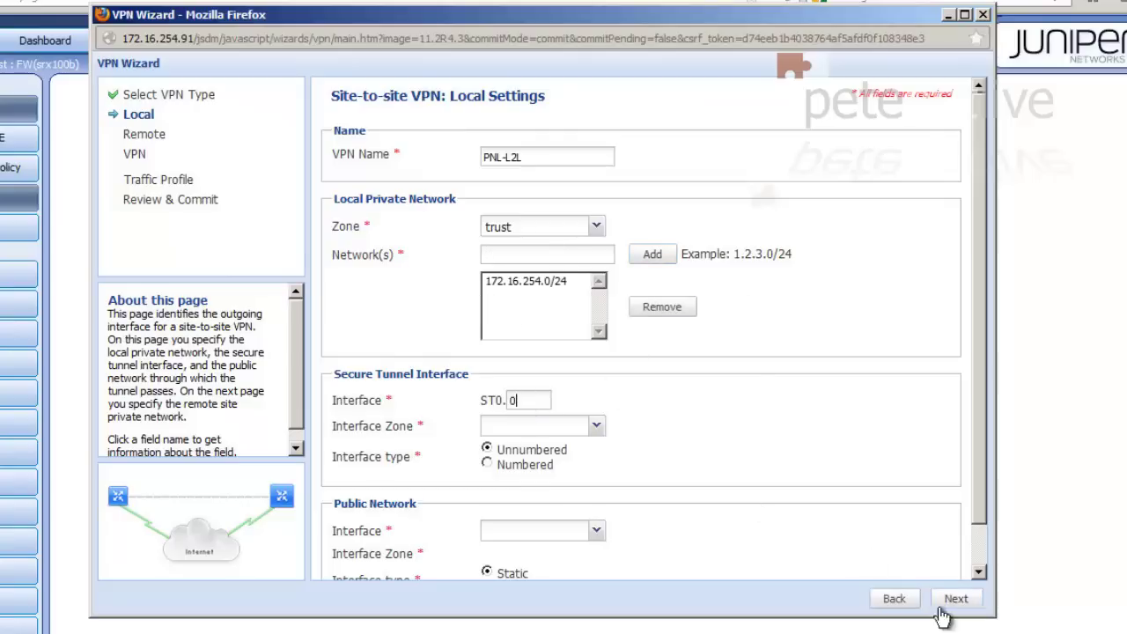
click(596, 427)
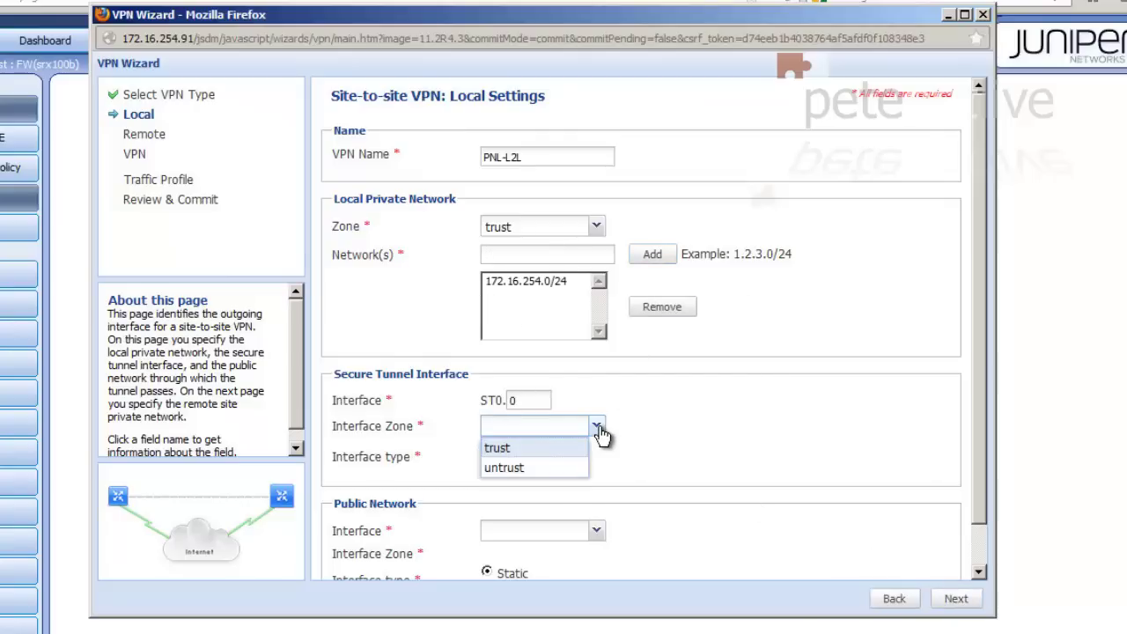
click(520, 468)
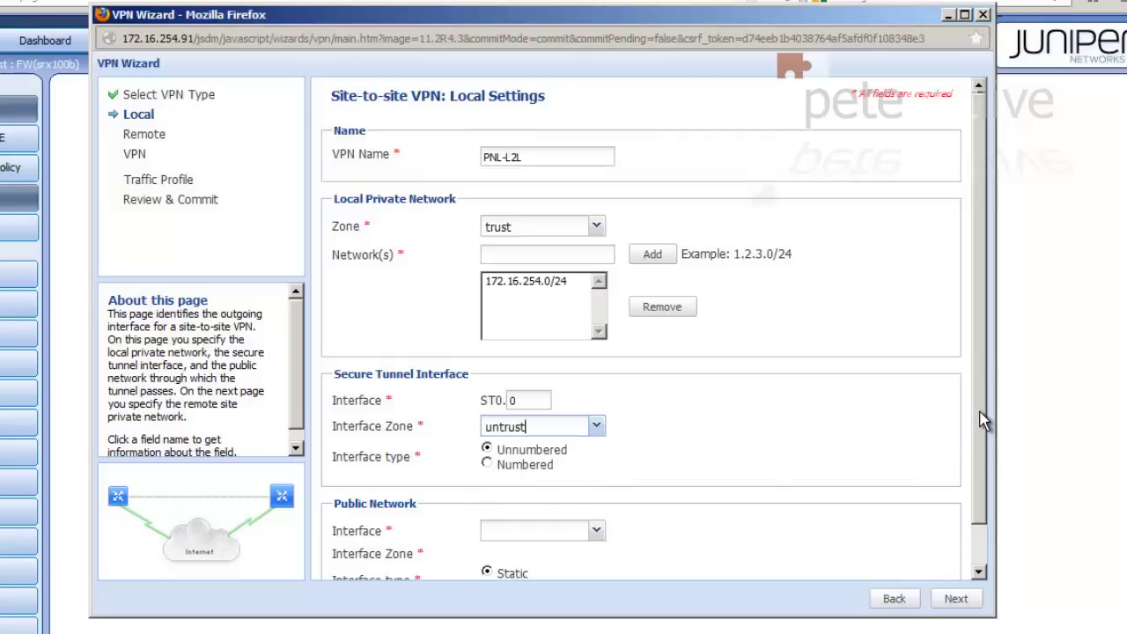
scroll(981, 388, down, 2)
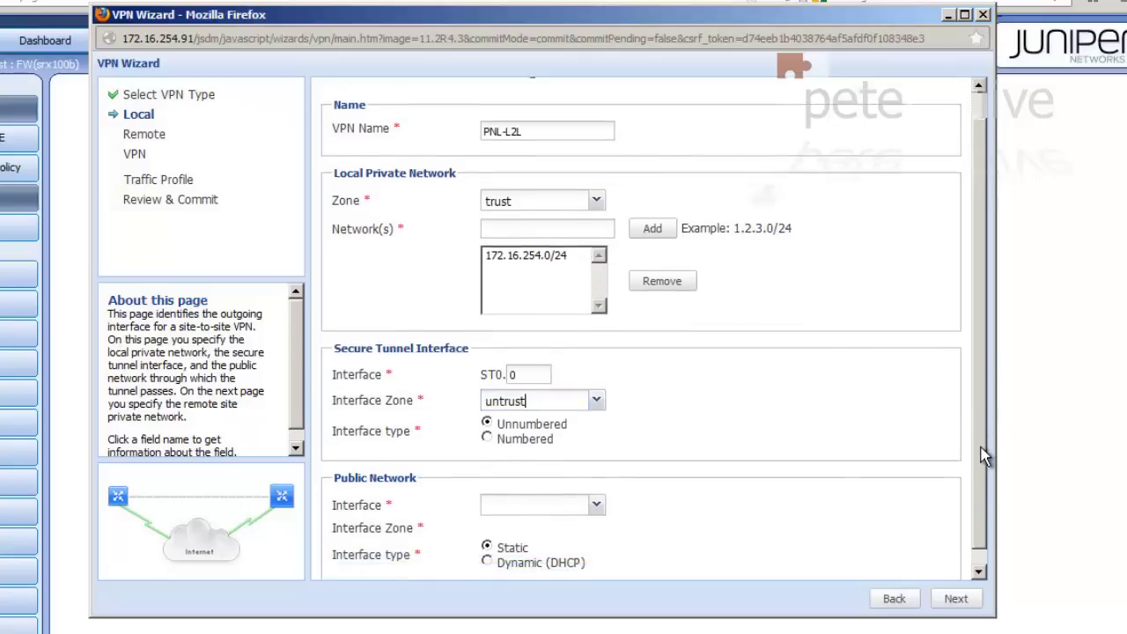
click(598, 495)
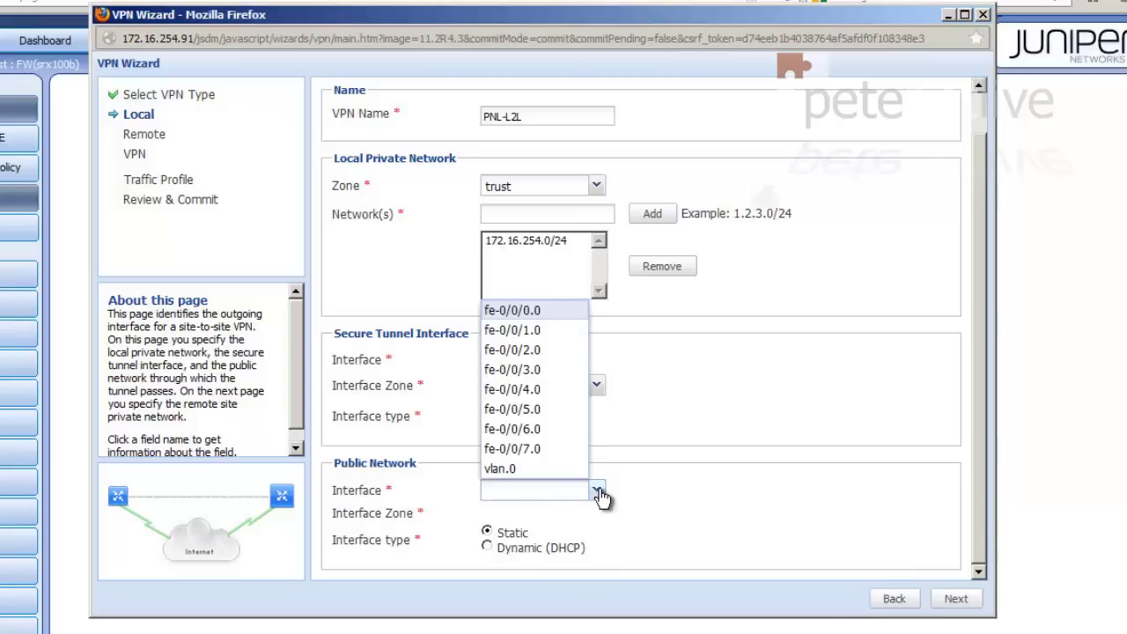
click(513, 311)
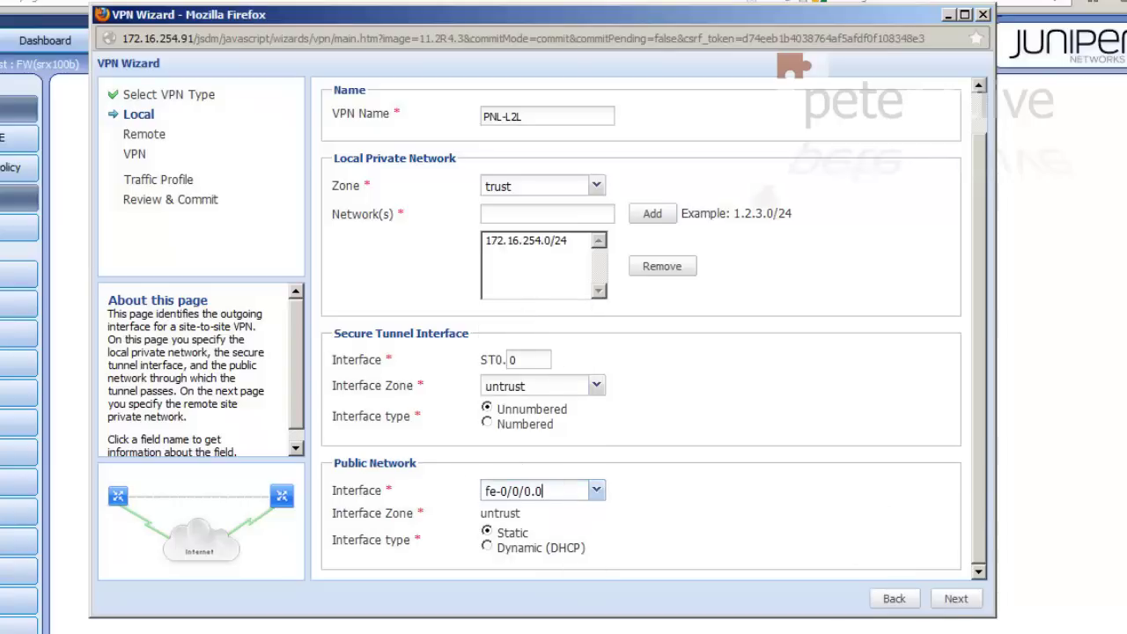
click(958, 599)
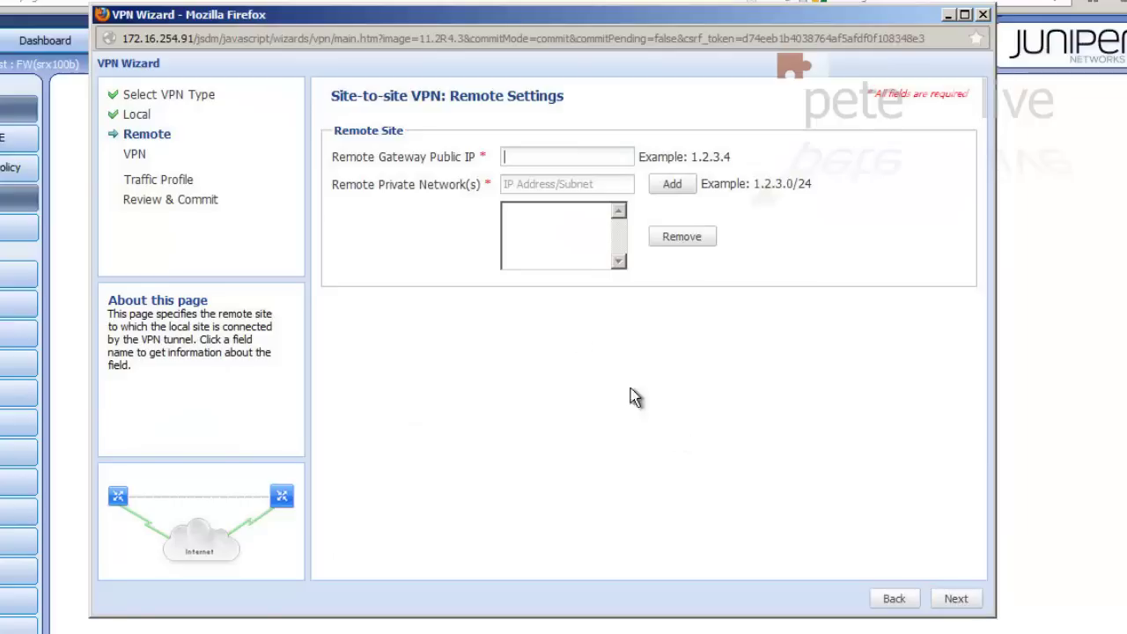
Step: Set remote gateway 123.123.123.123 and add remote private network 10.254.254.0/24
click(525, 159)
text(123.123.123.123)
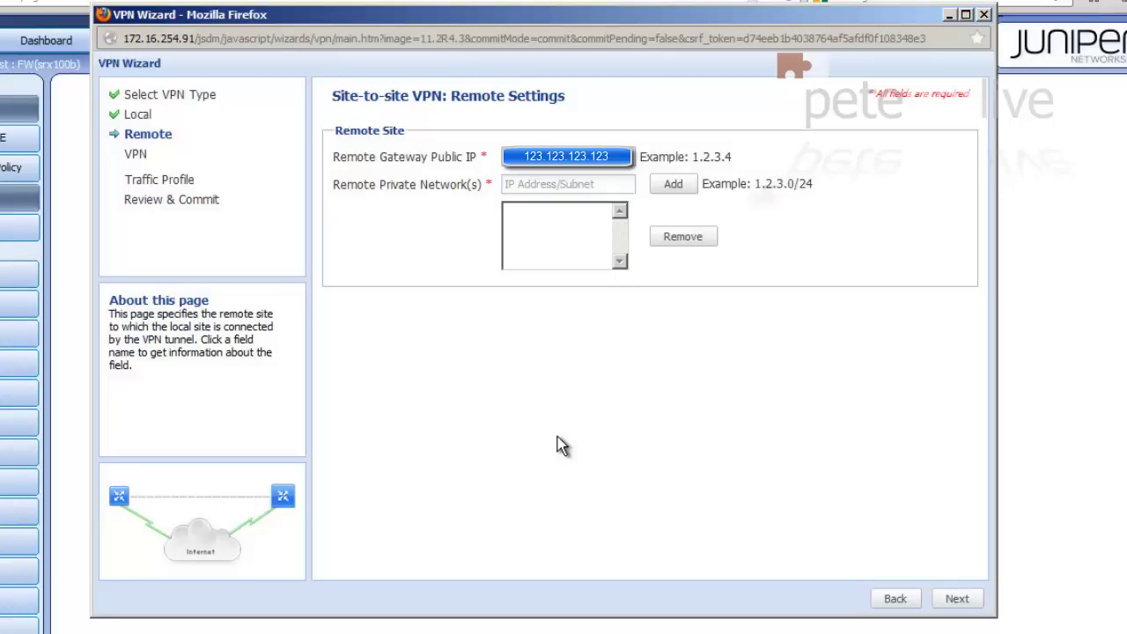
click(517, 185)
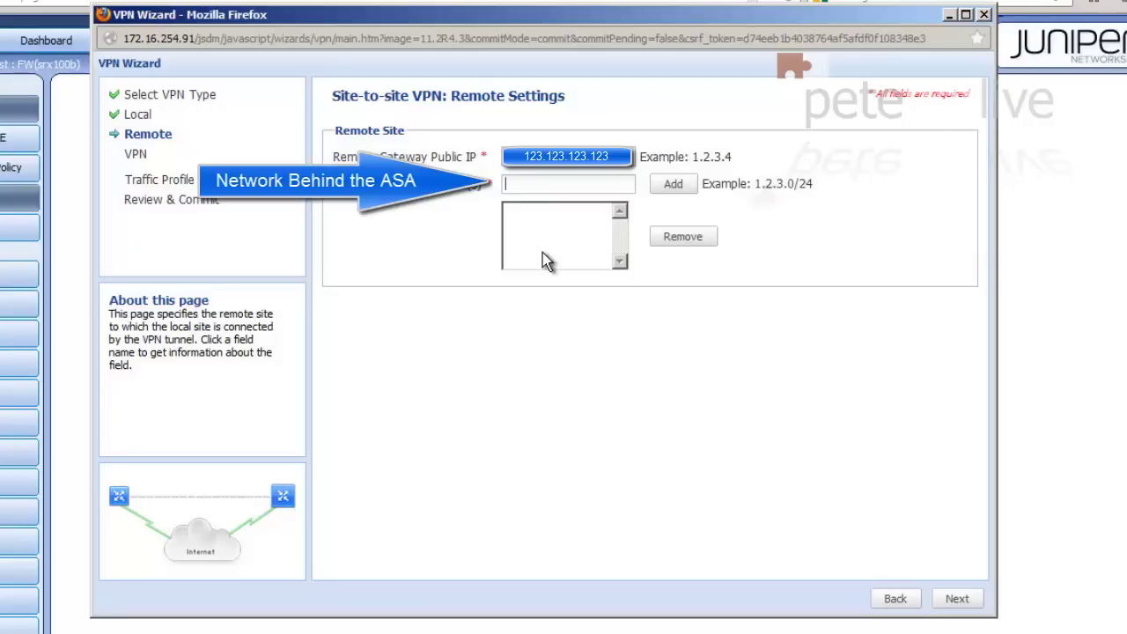
text(10.254.)
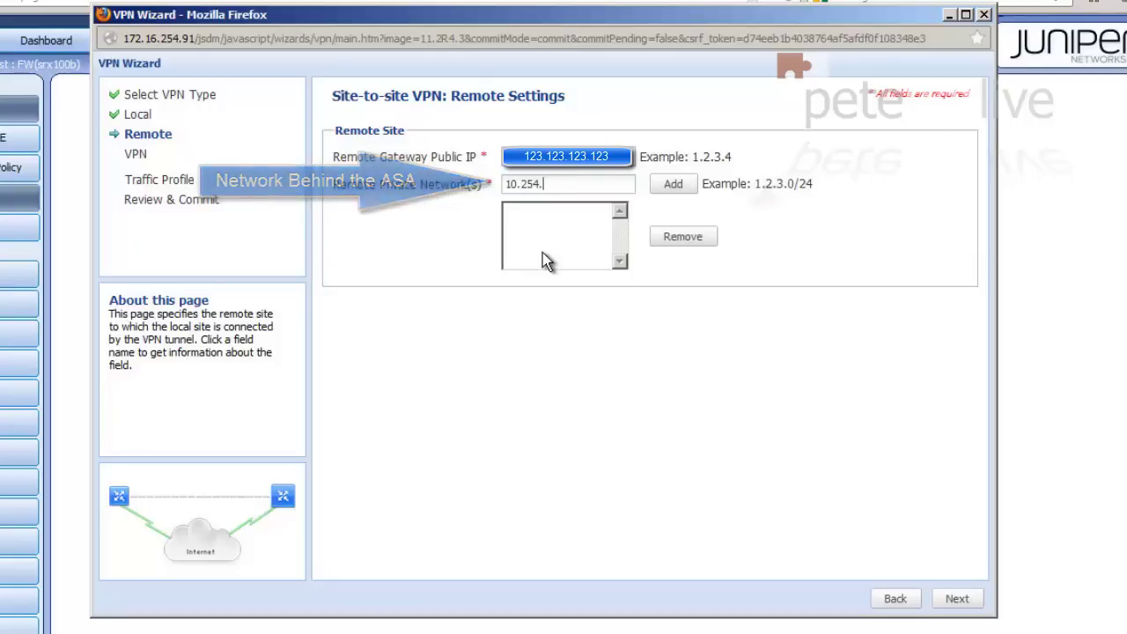
text(254.0/24)
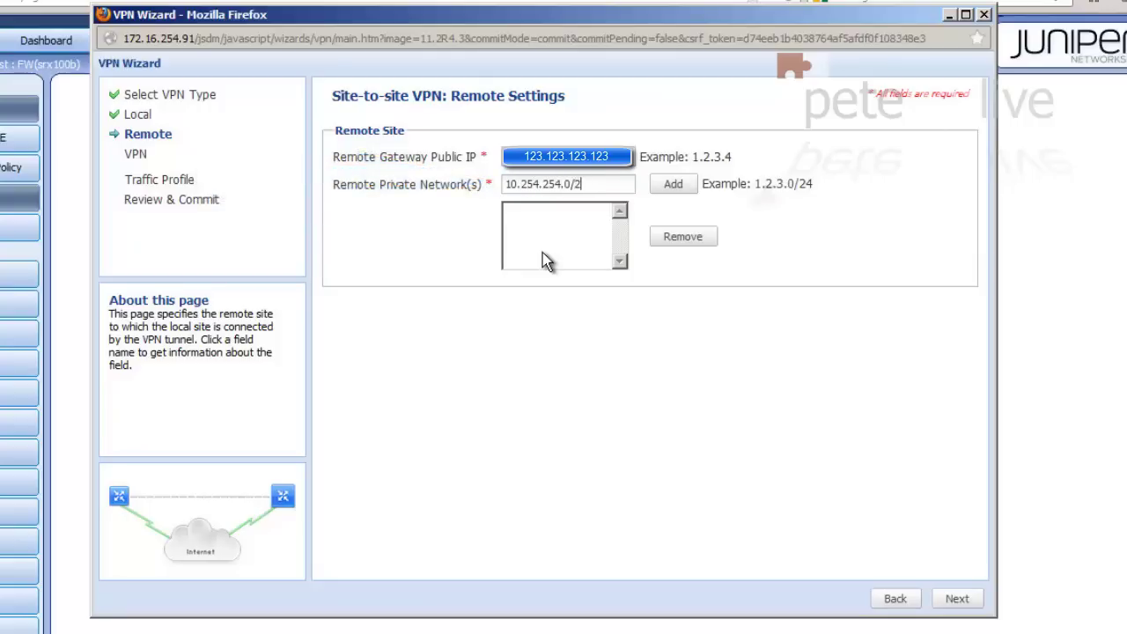
click(670, 188)
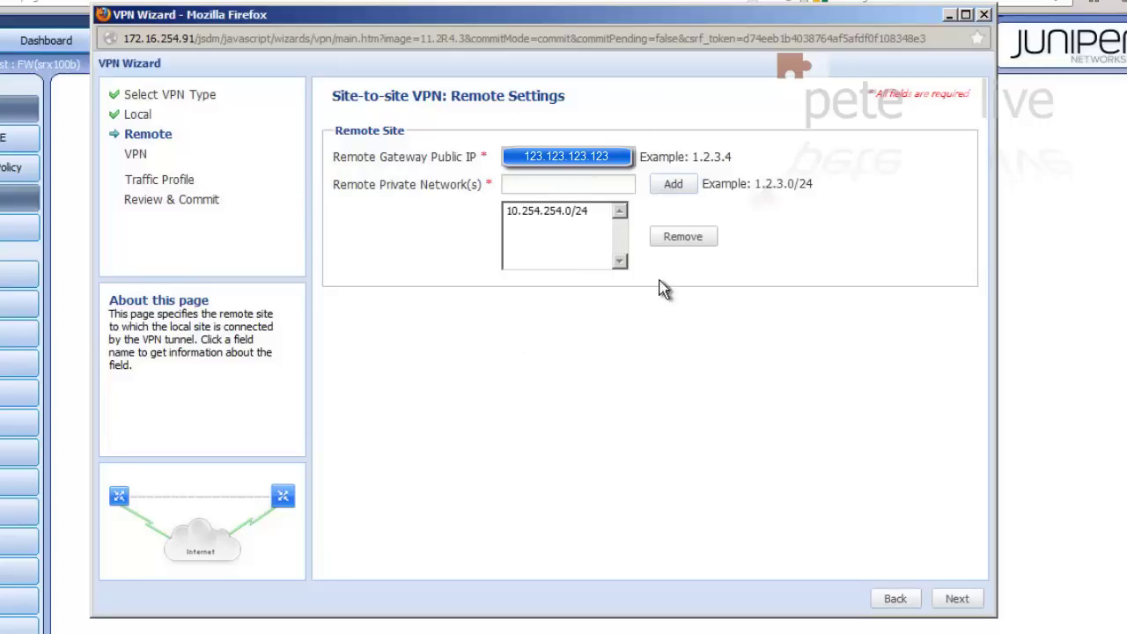
click(958, 599)
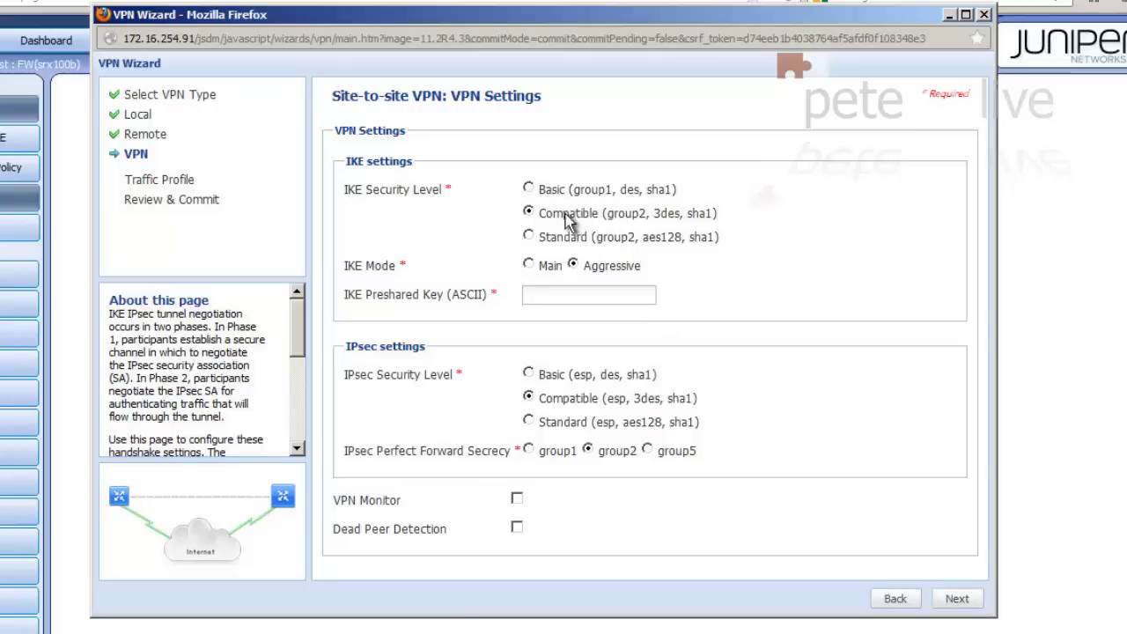
Step: Set IKE mode to Main and enter the IKE preshared key
click(532, 275)
click(539, 296)
text(123456)
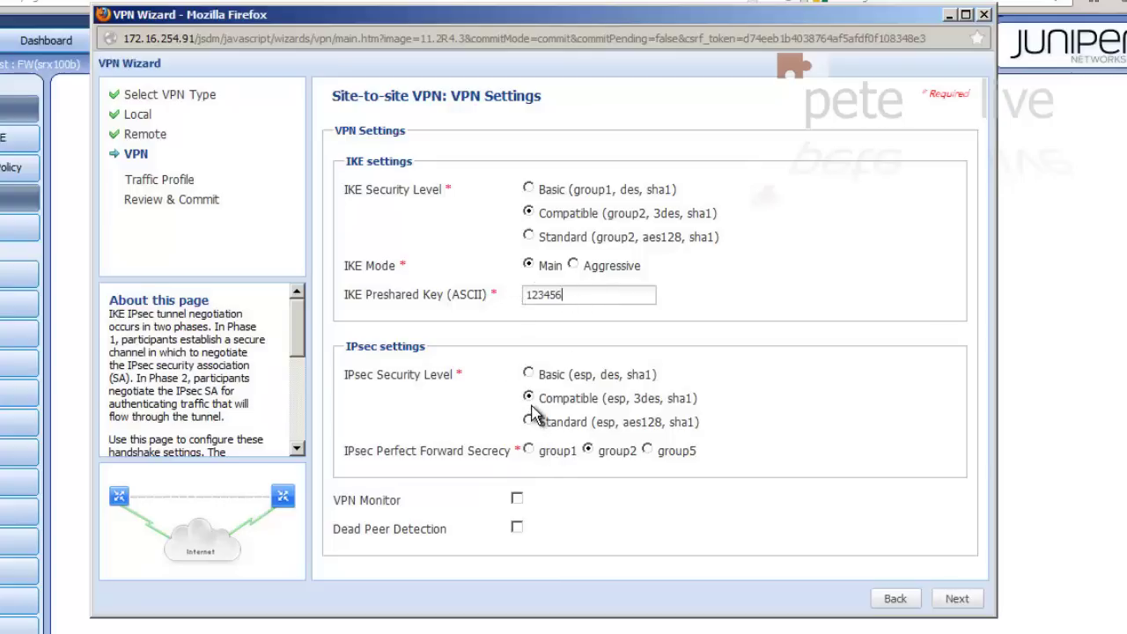
Step: Accept the default traffic profiles, commit the VPN, and decline creating another VPN
click(957, 600)
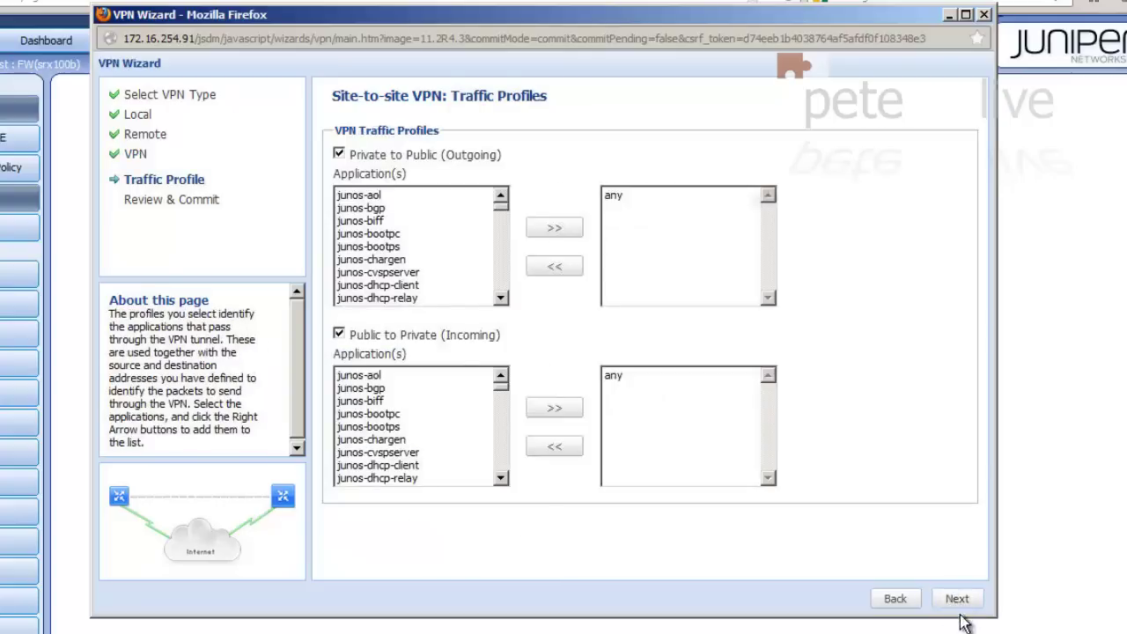
click(958, 600)
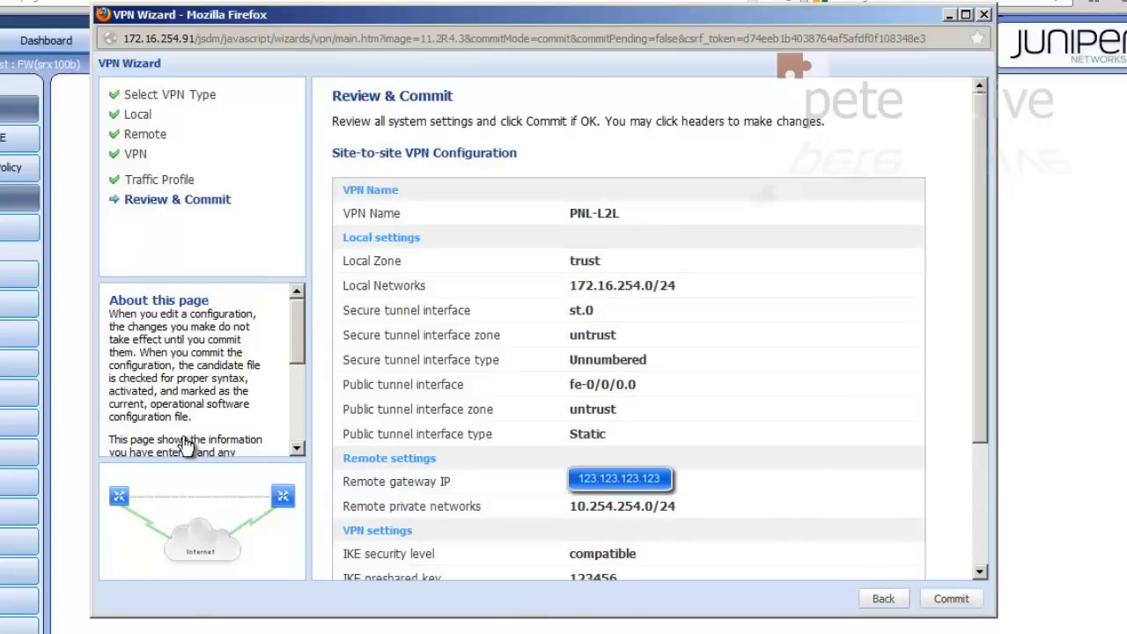
click(951, 599)
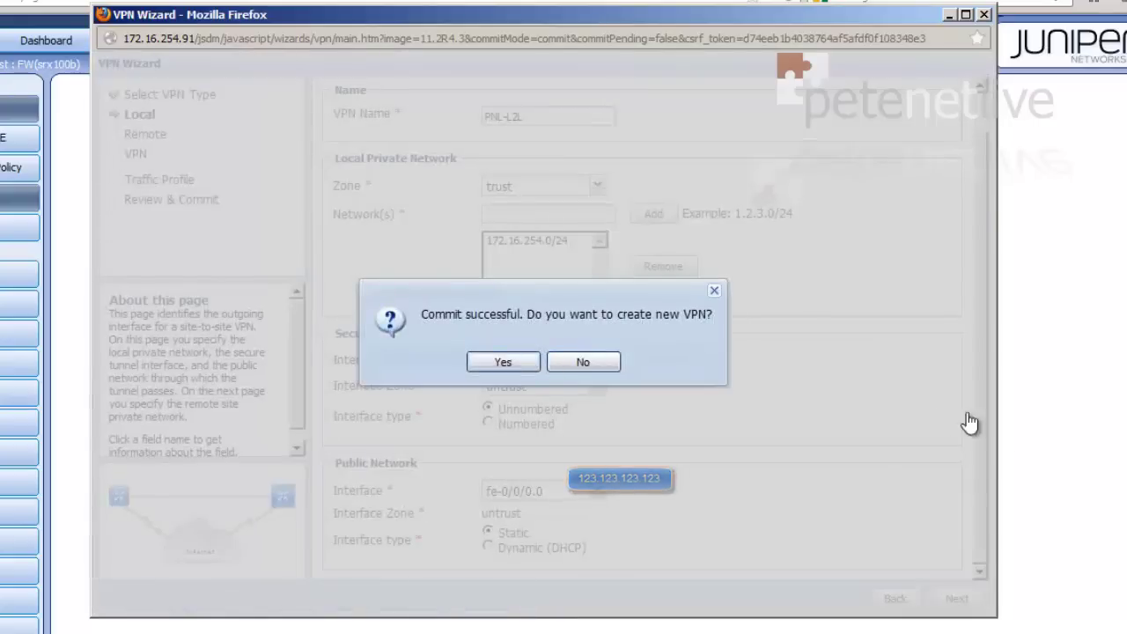
click(584, 363)
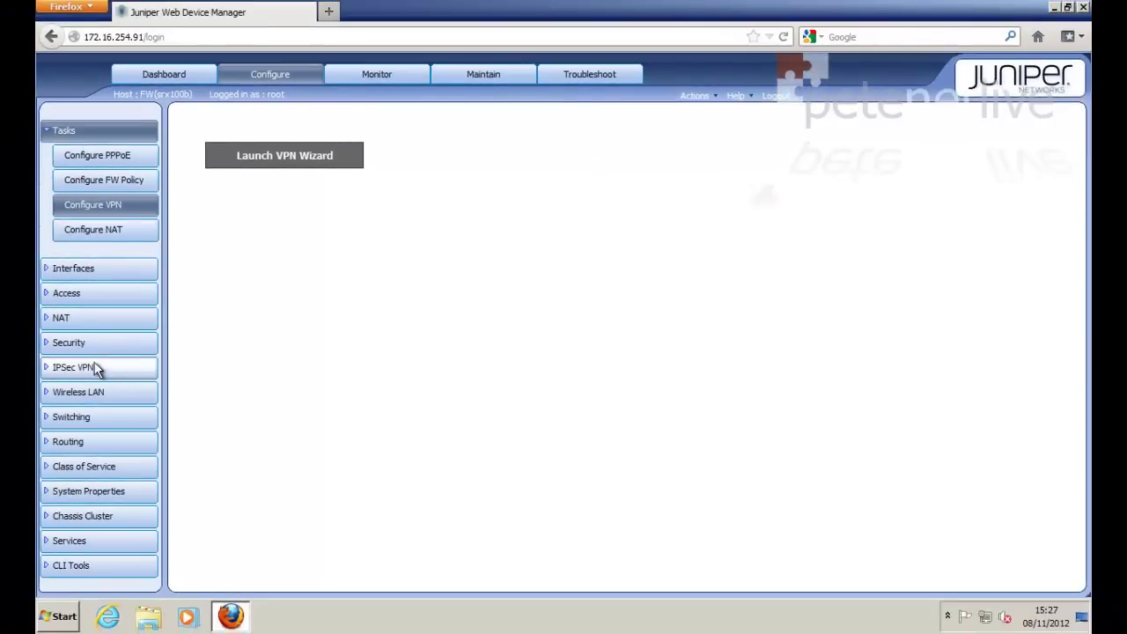
Step: Open the PNL-L2L entry in the IPSec Auto Tunnel Phase II list for editing
click(92, 368)
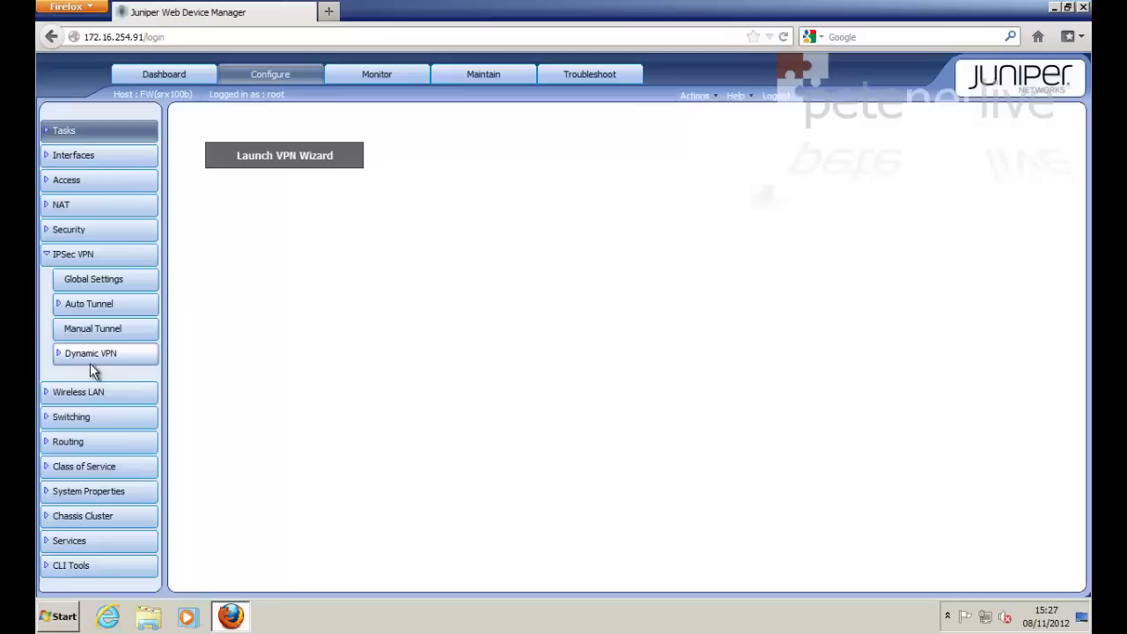
click(84, 308)
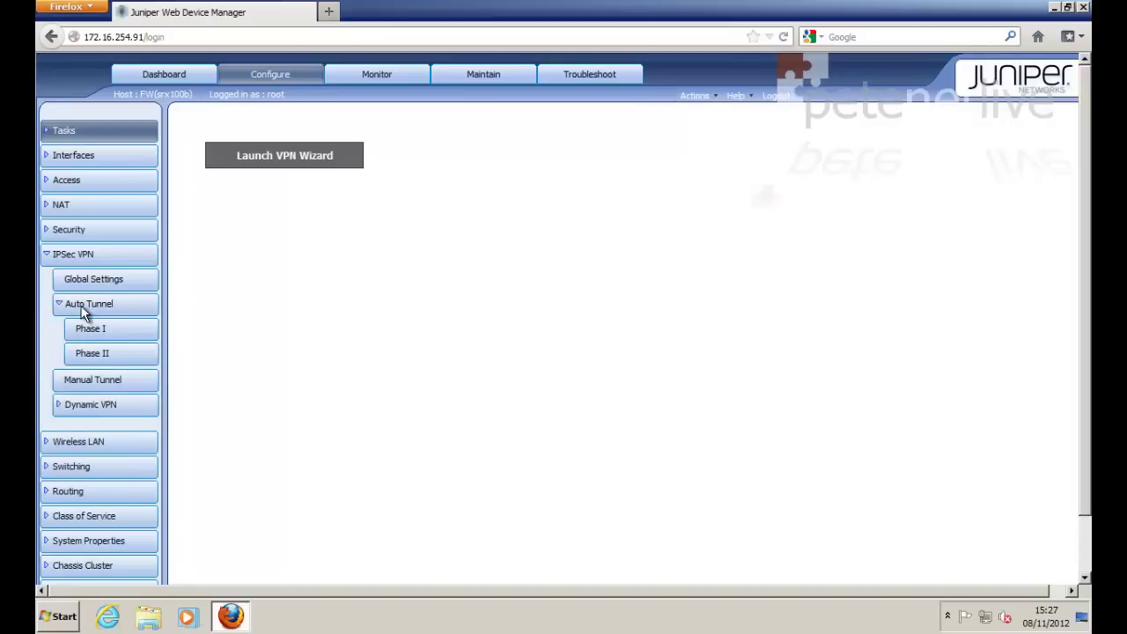
click(91, 353)
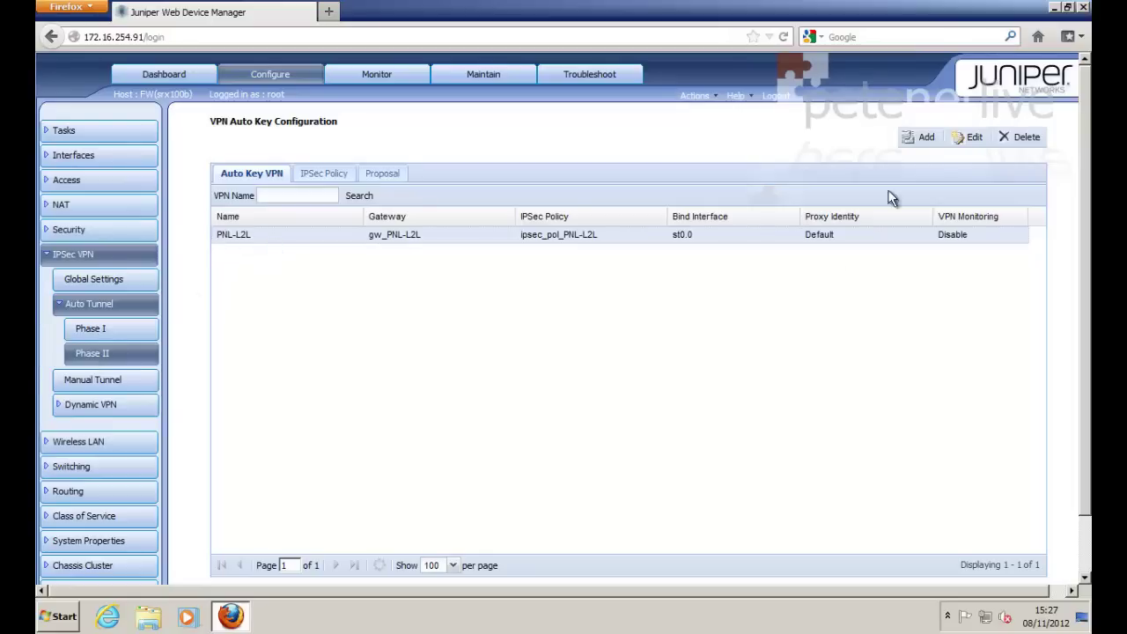
click(972, 138)
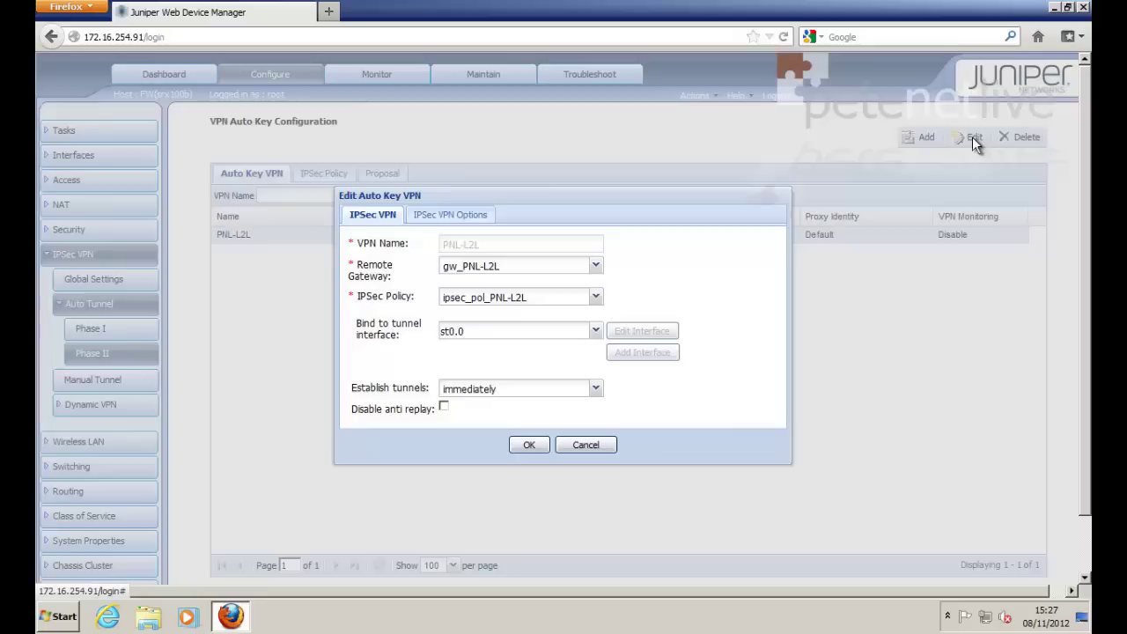
Step: Enable proxy identity with local 172.16.254.0/24 and remote 10.254.254.0/24, and save
click(445, 216)
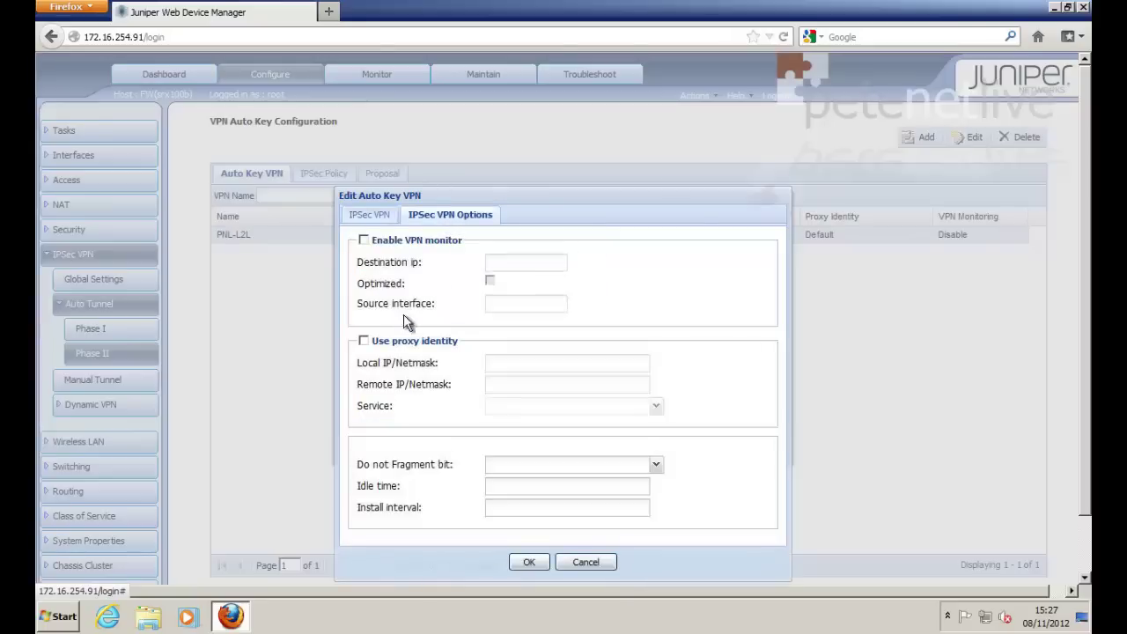
click(363, 341)
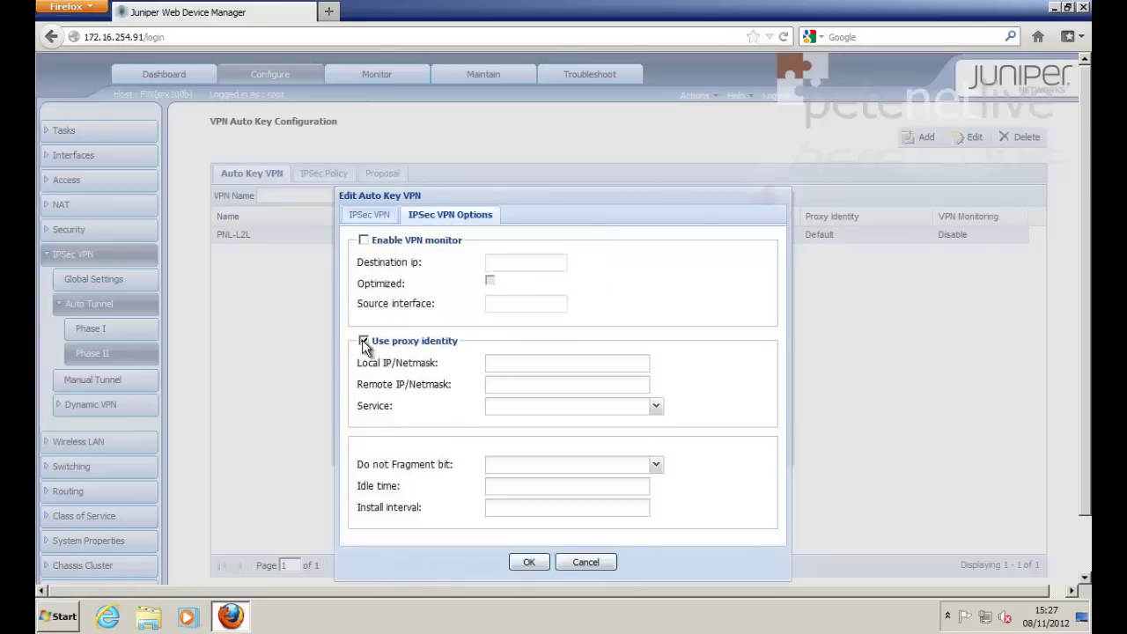
click(507, 363)
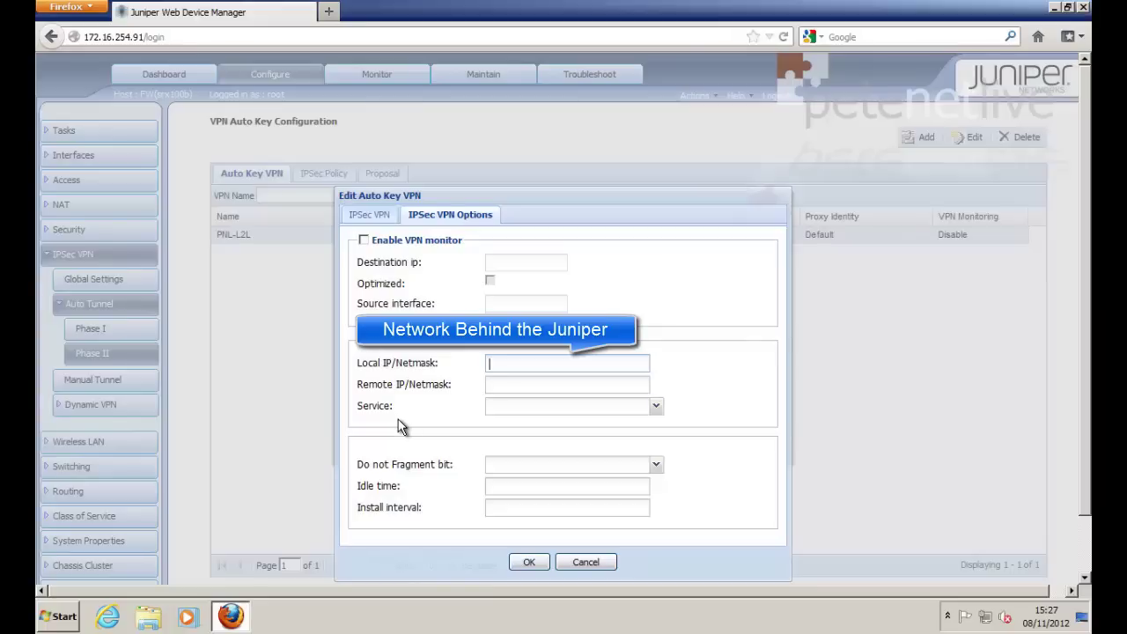
text(172.16.254.0/2)
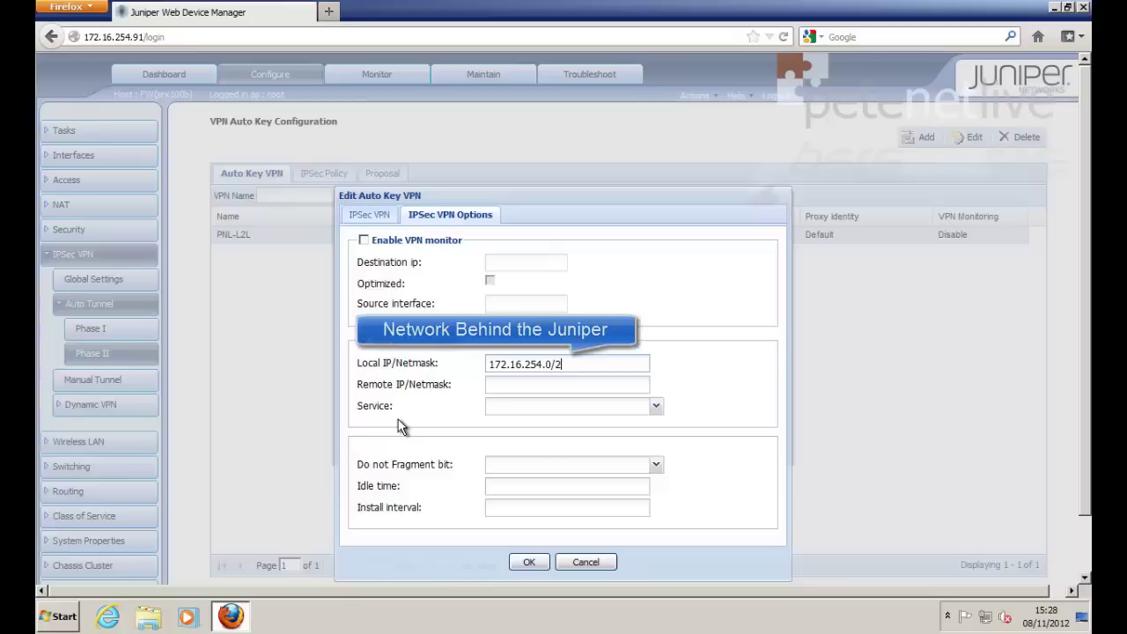
text(4)
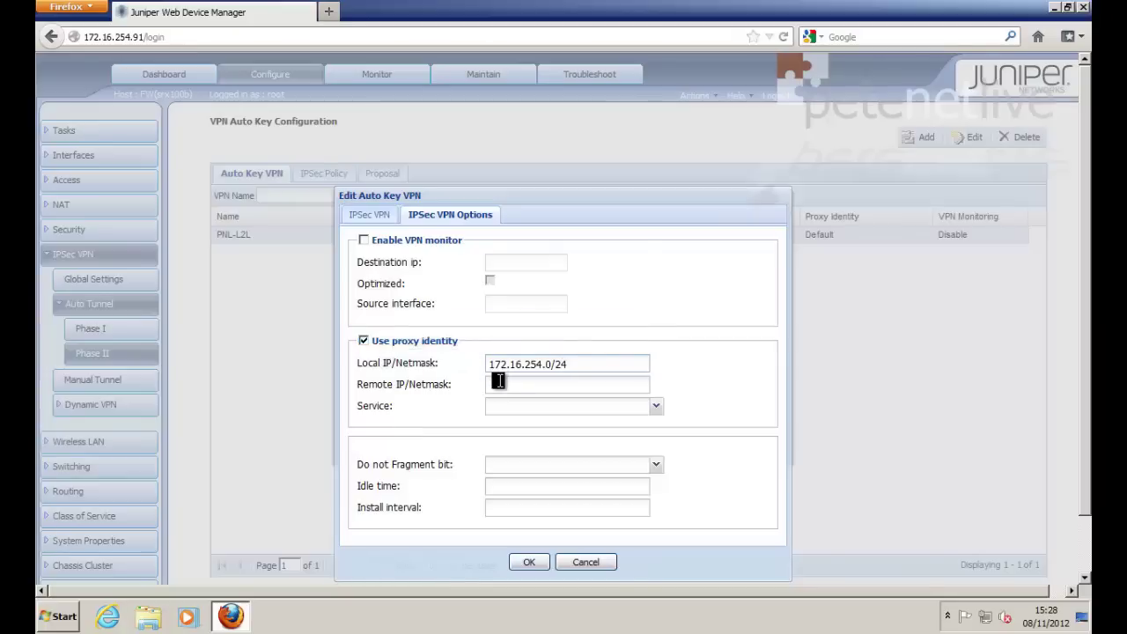
click(498, 380)
text(10.)
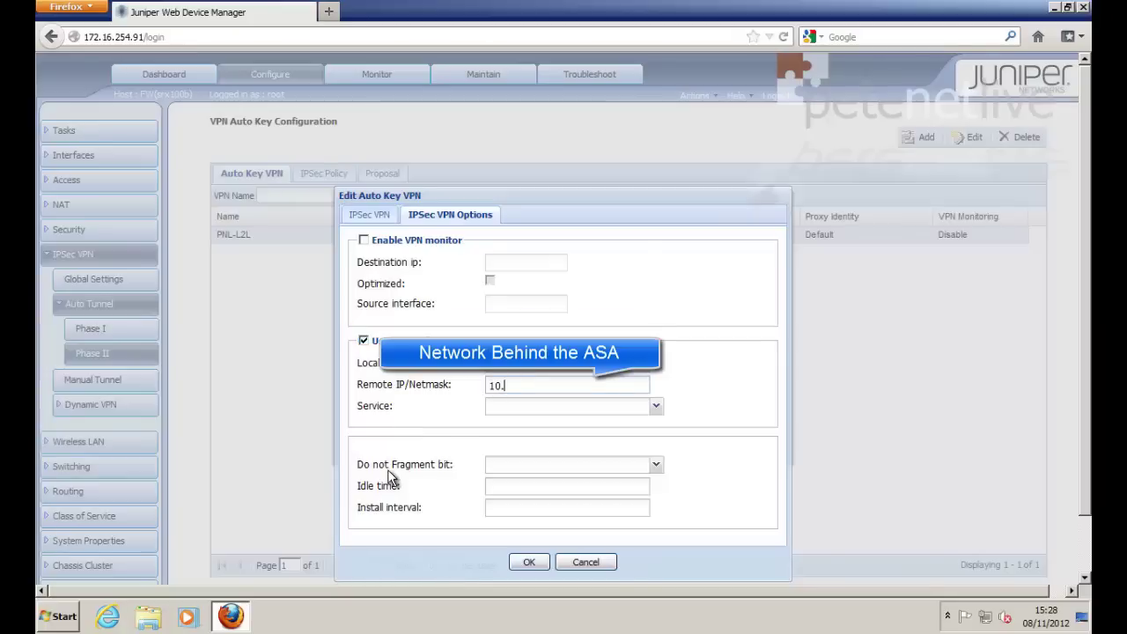
text(254.254.0/24)
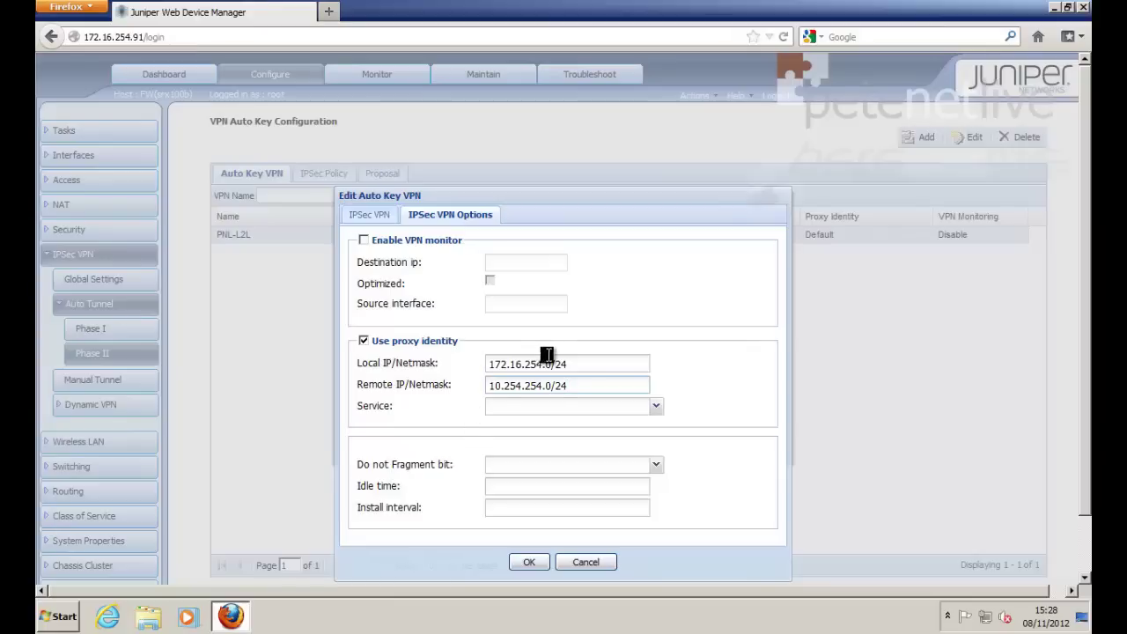
click(528, 563)
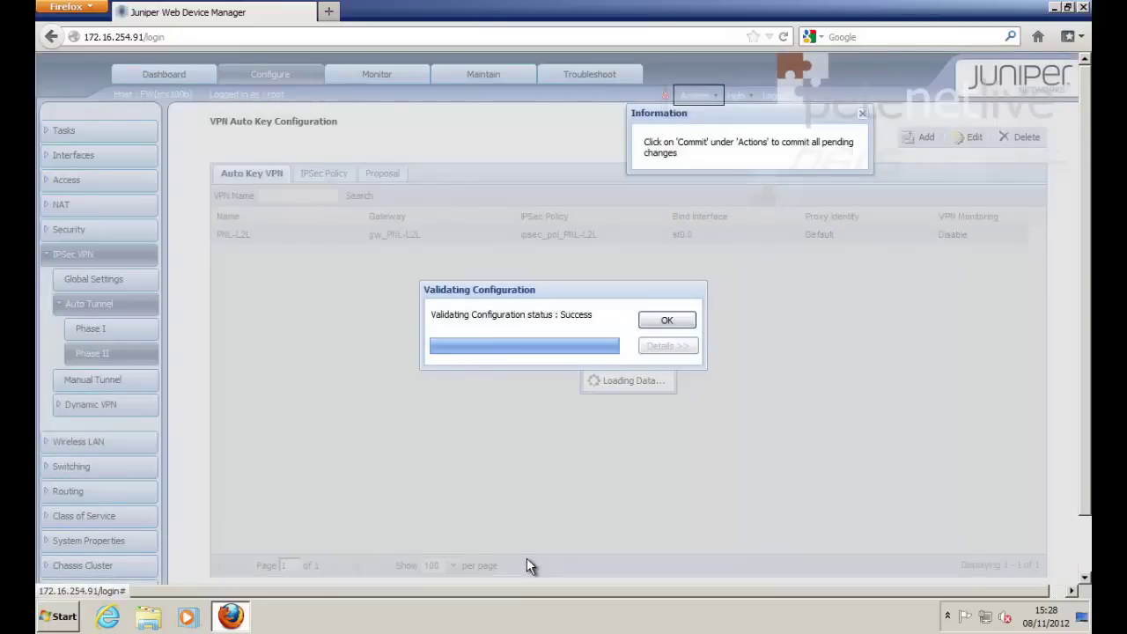
click(664, 320)
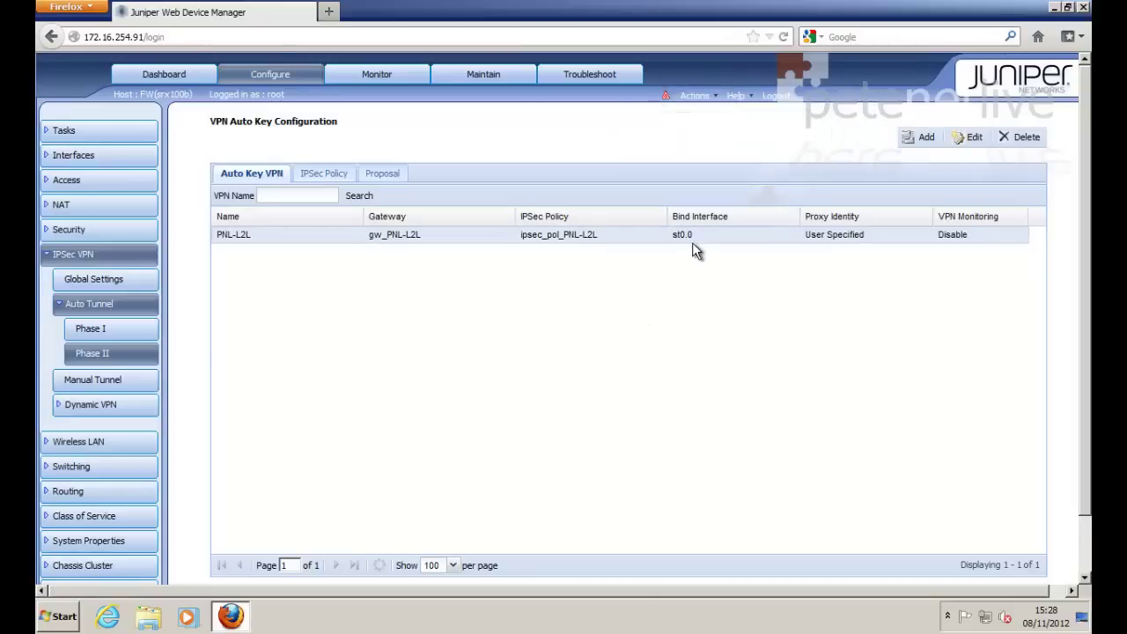
Step: Allow inbound ike host traffic on fe-0/0/0.0 in the untrust zone
click(75, 232)
click(75, 258)
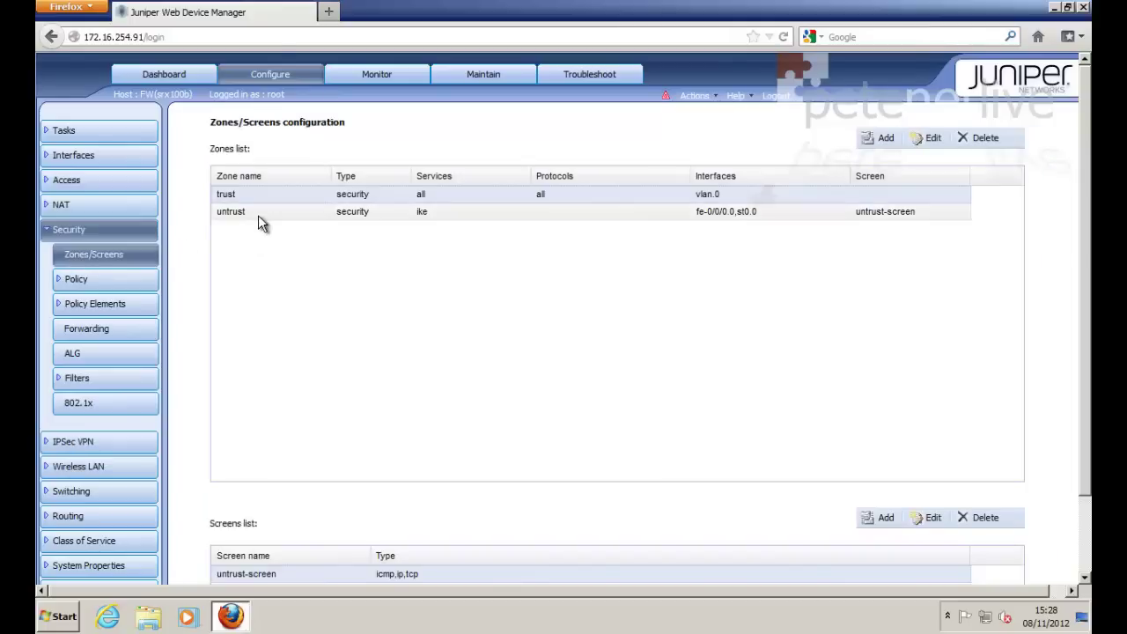
click(255, 212)
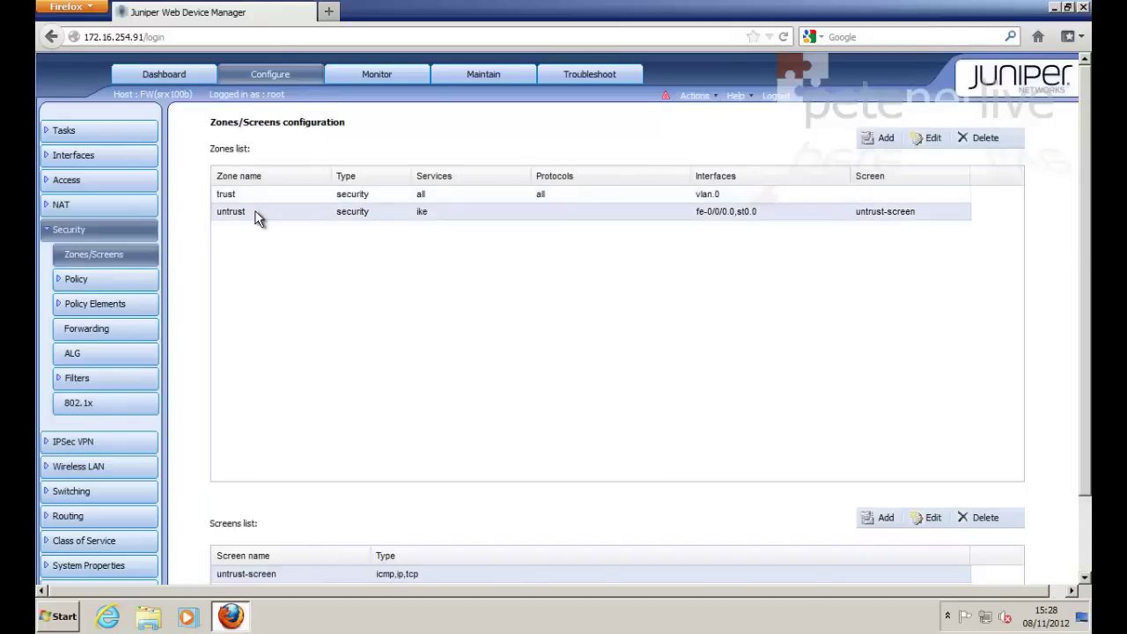
click(929, 139)
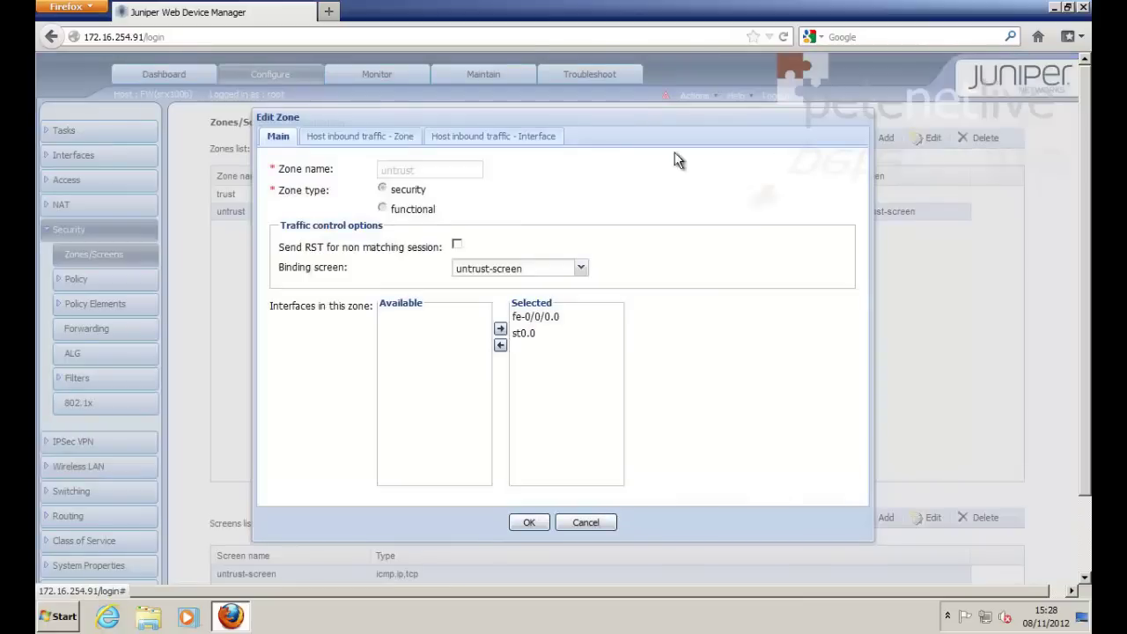
click(487, 138)
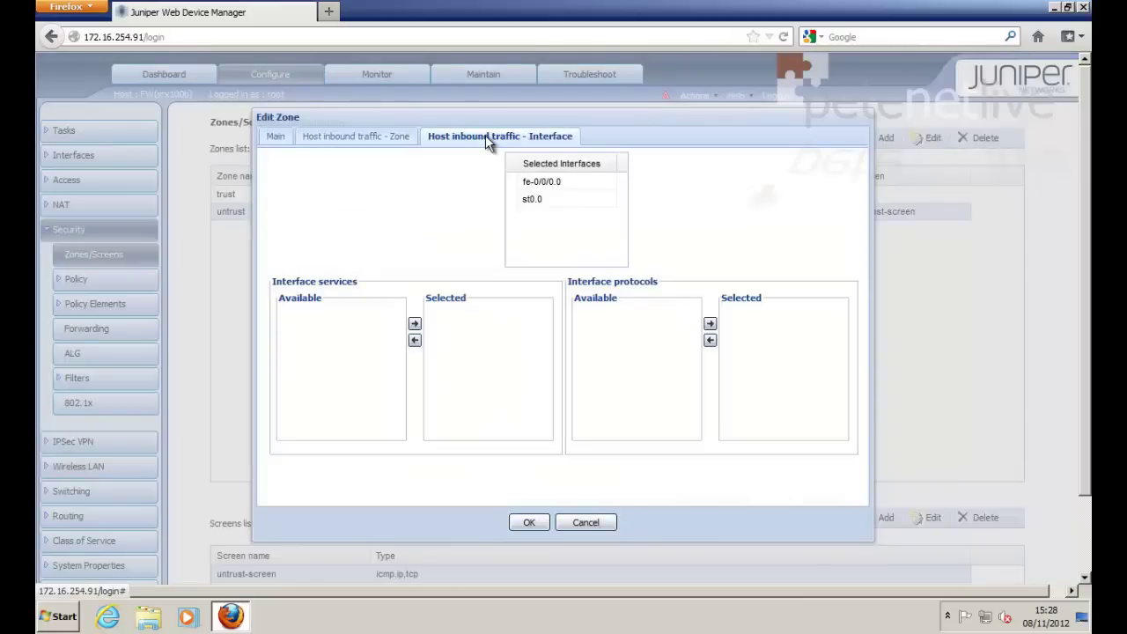
click(546, 183)
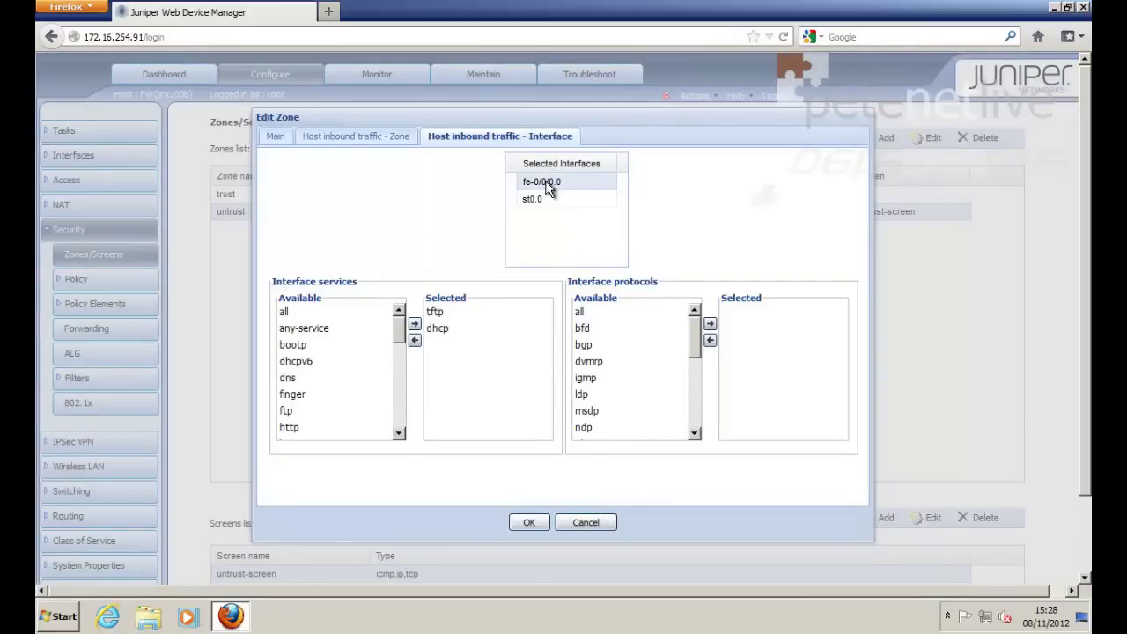
drag(400, 339, 402, 352)
click(289, 396)
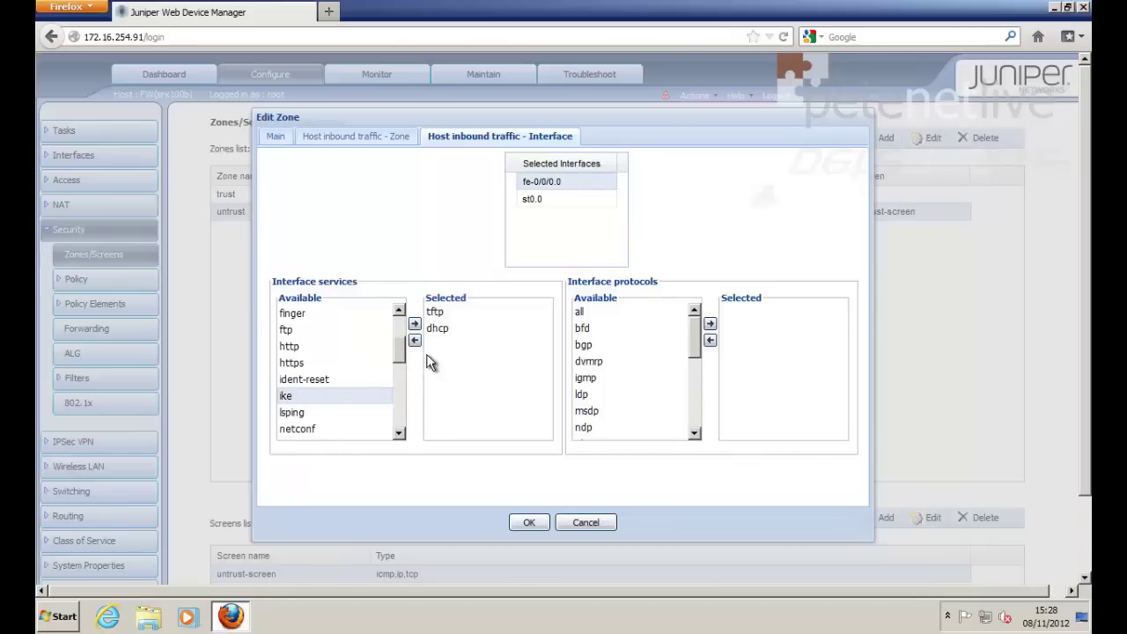
click(414, 324)
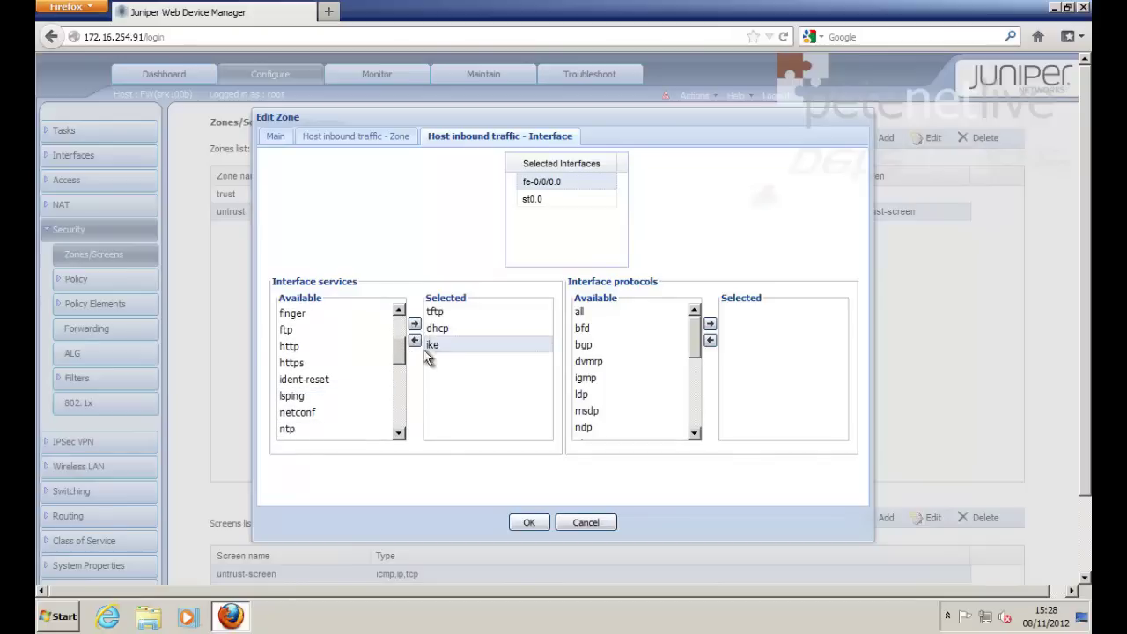
click(528, 523)
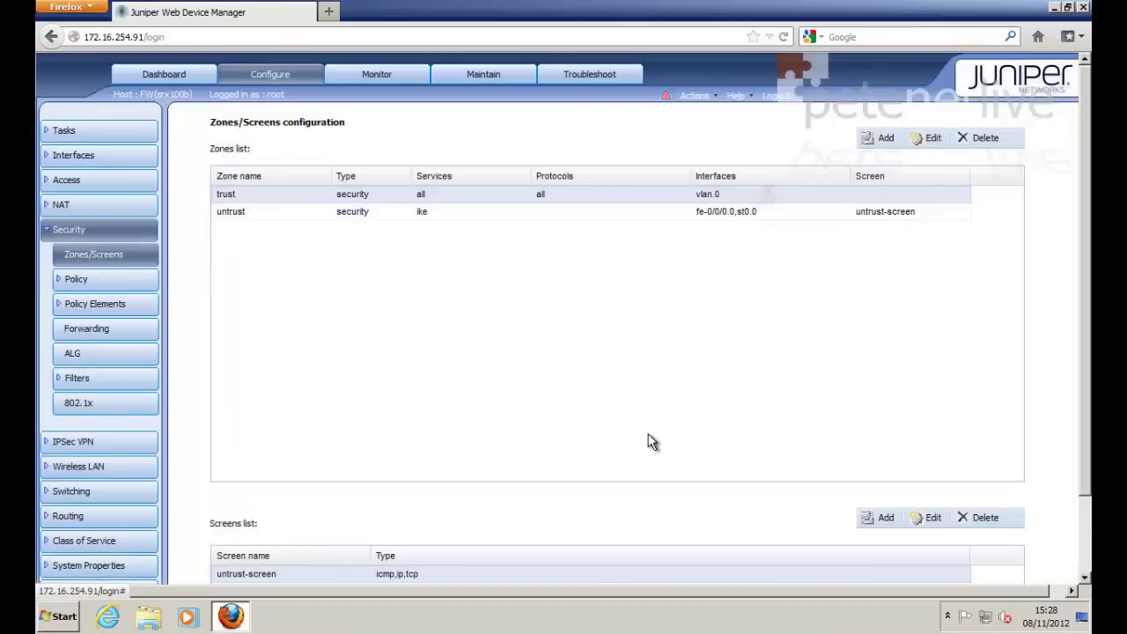
Step: Commit the pending configuration changes to the SRX
click(694, 95)
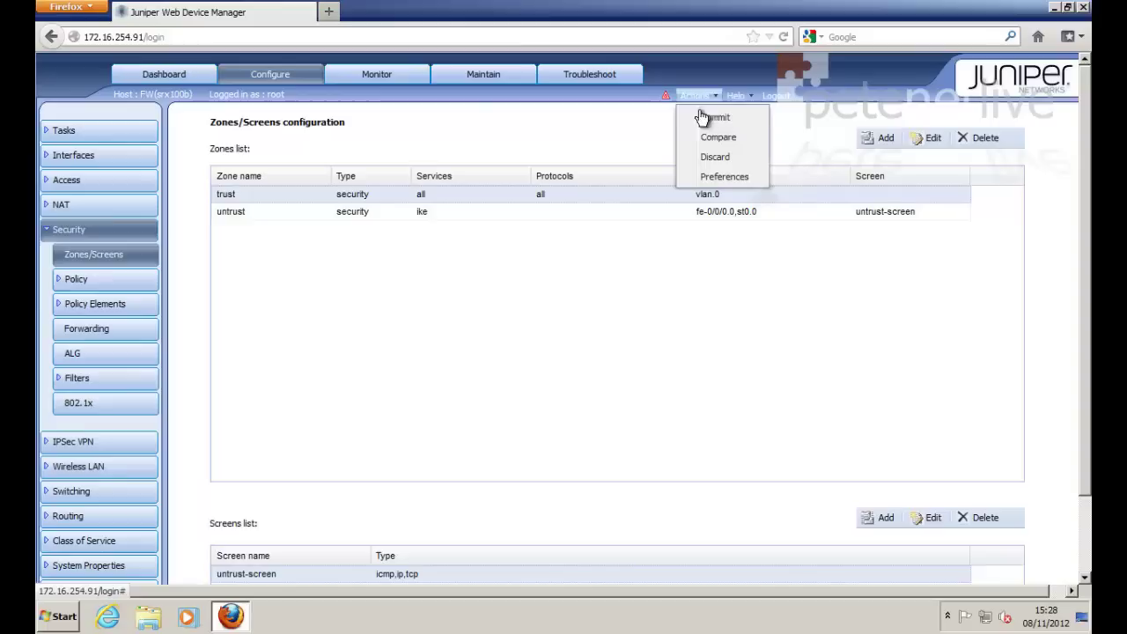
click(715, 119)
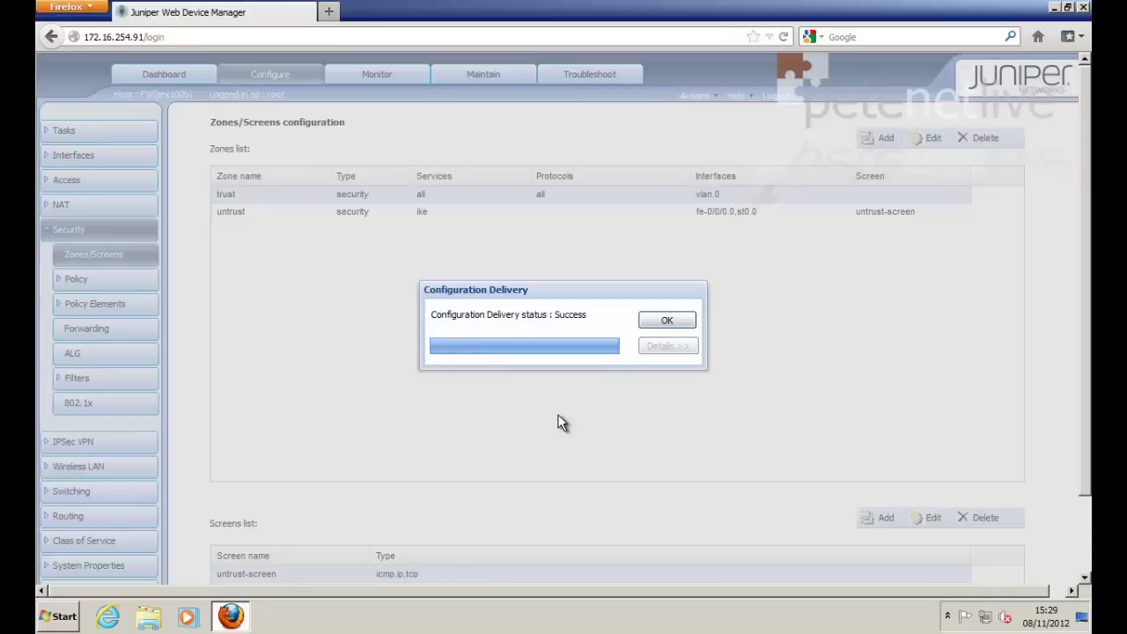
key(Return)
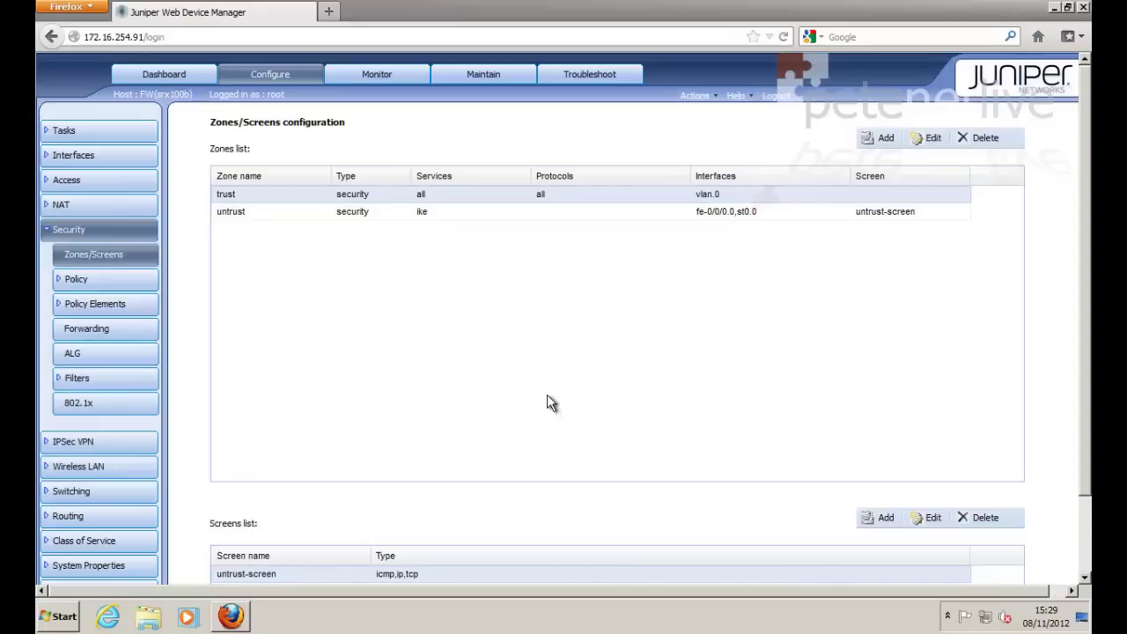
click(68, 616)
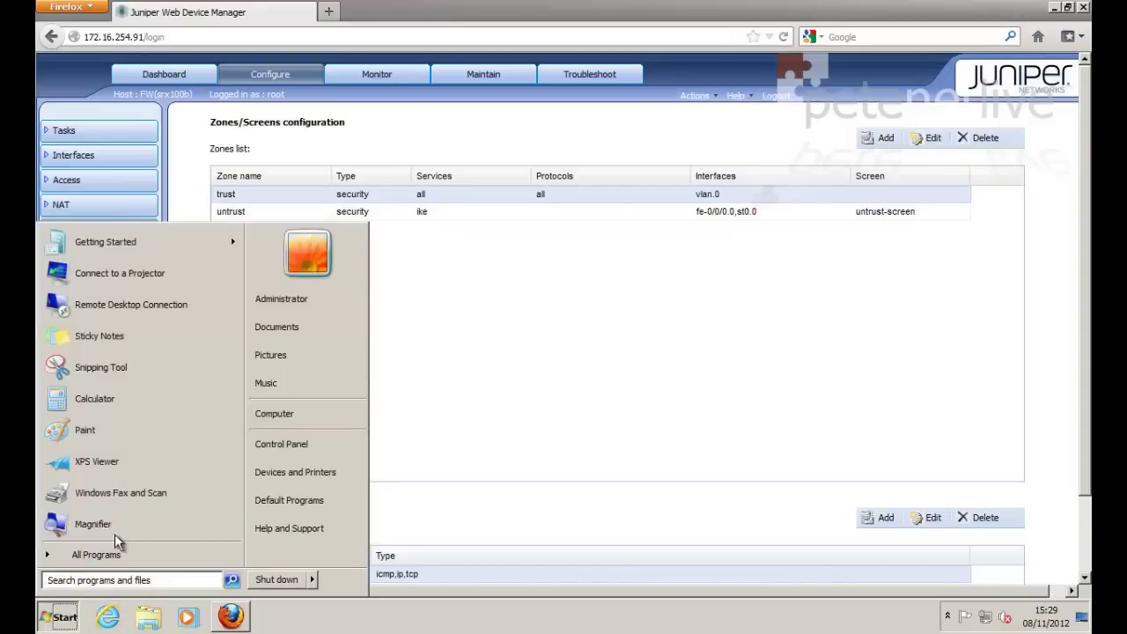
click(106, 579)
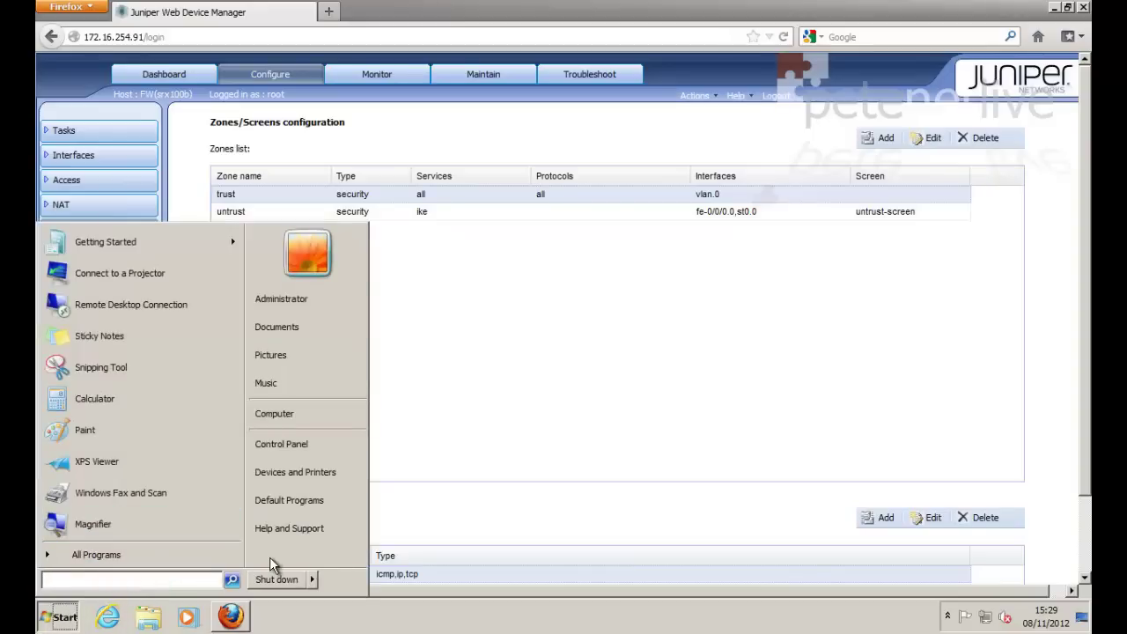
text(cmd)
key(Return)
text(i)
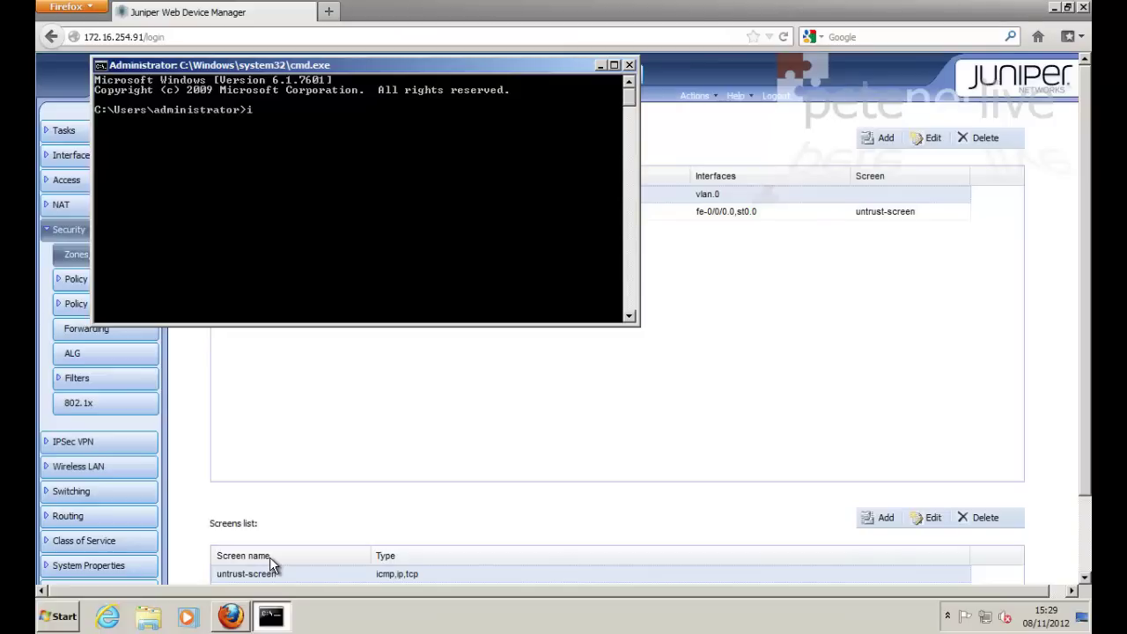
text(pconfig)
key(Return)
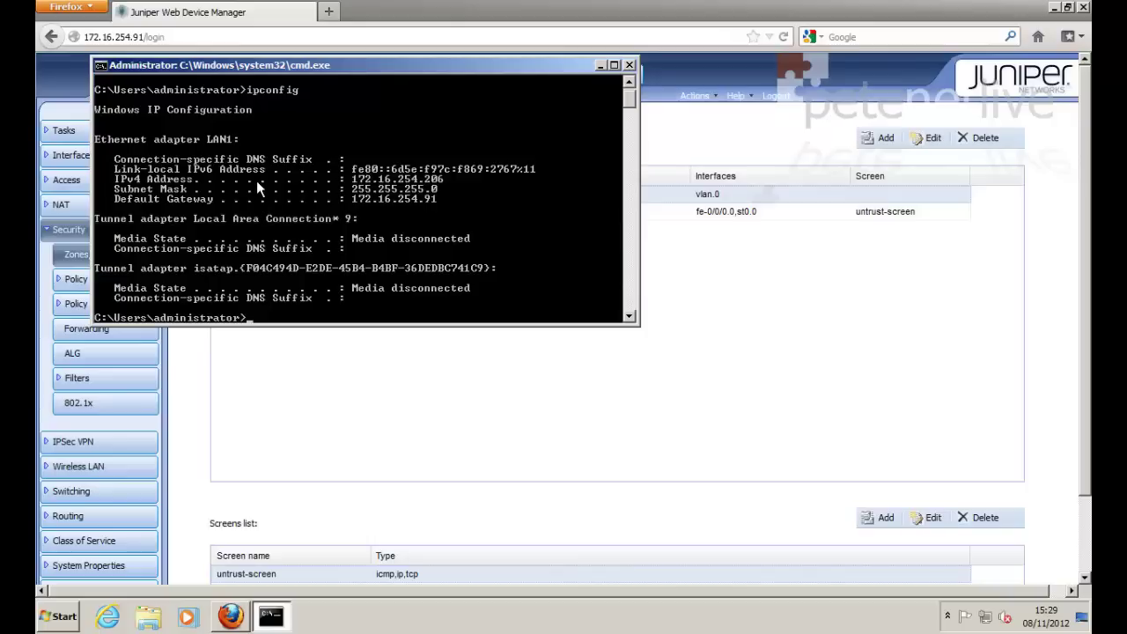
text(ping 10.254.254.5)
key(Return)
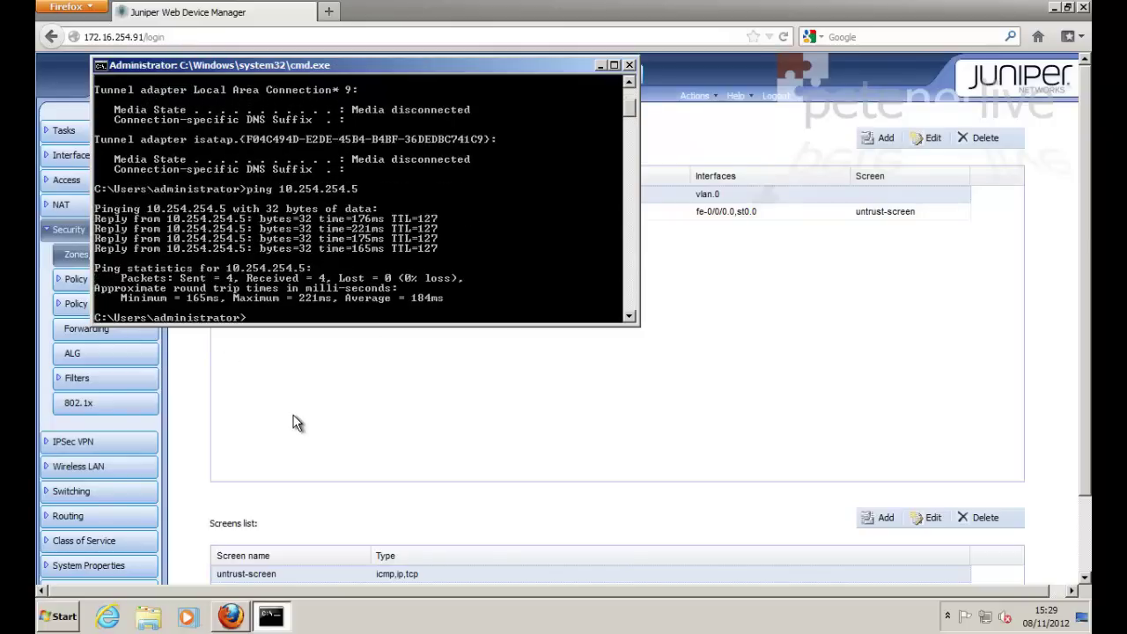
click(629, 66)
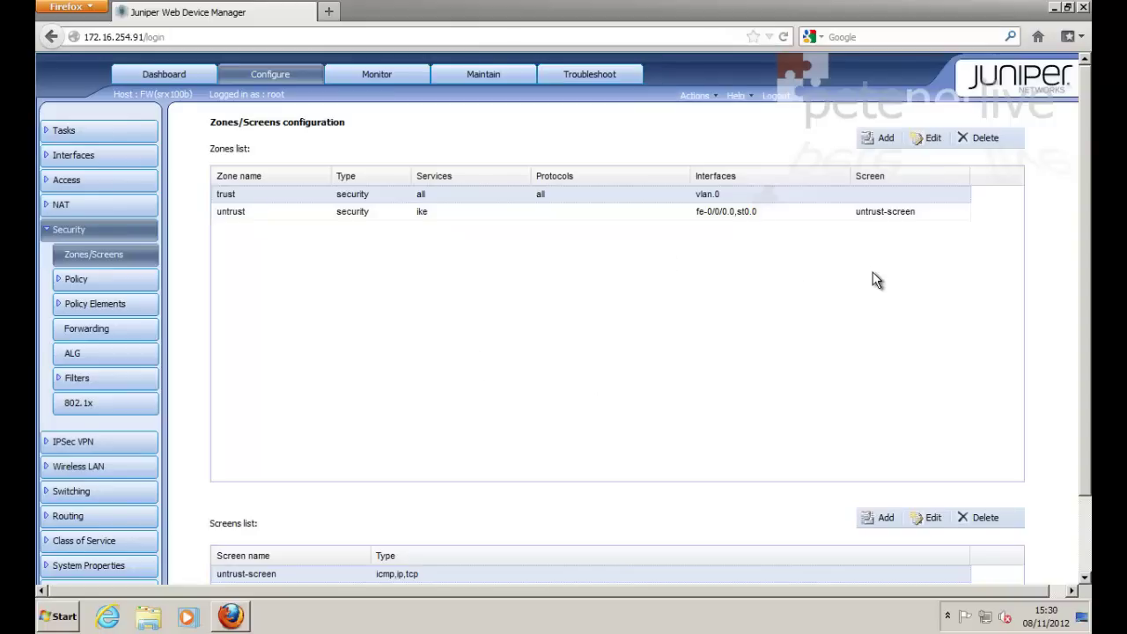
Step: Minimize the Firefox window showing Juniper J-Web to reveal the Windows desktop
click(1053, 7)
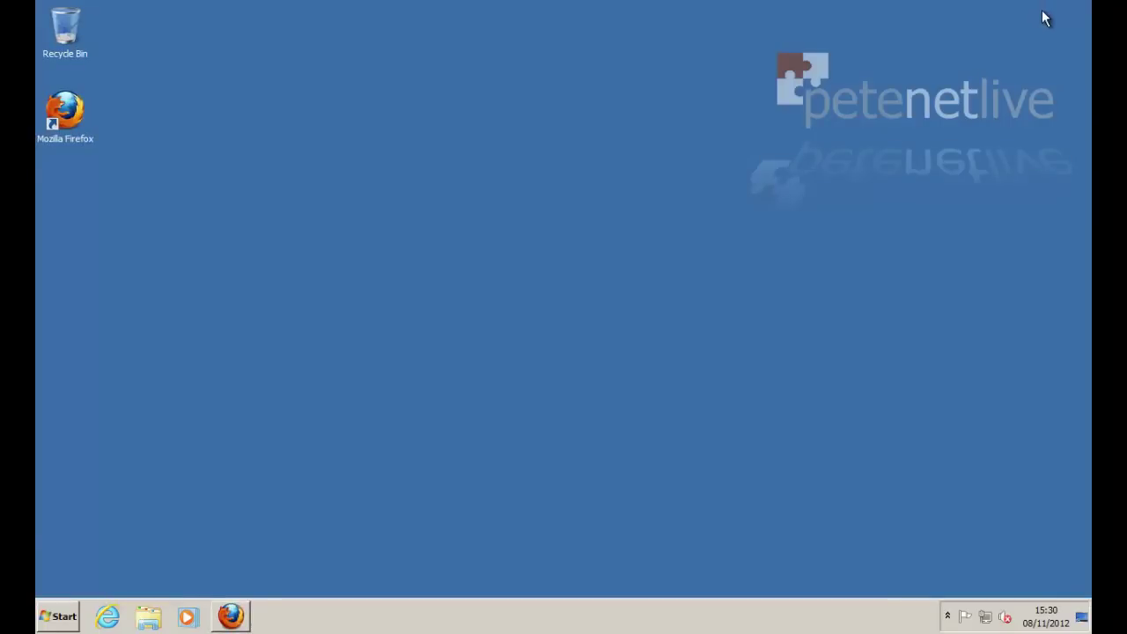